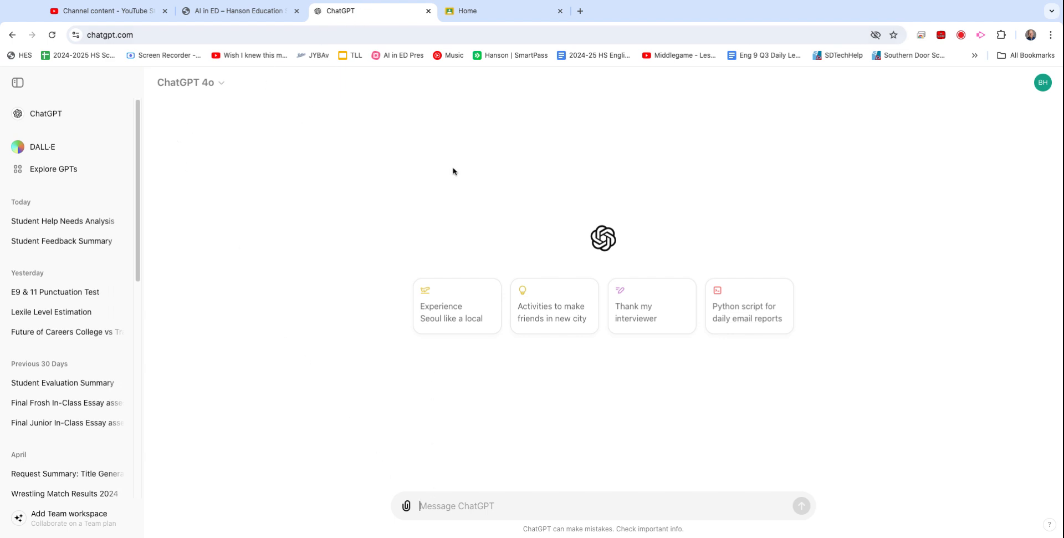
Switch to Google Classroom and create a quiz assignment in English 9 Honors with locked mode on Chromebooks turned on.
{"action": "left_click", "coordinate": [485, 12]}
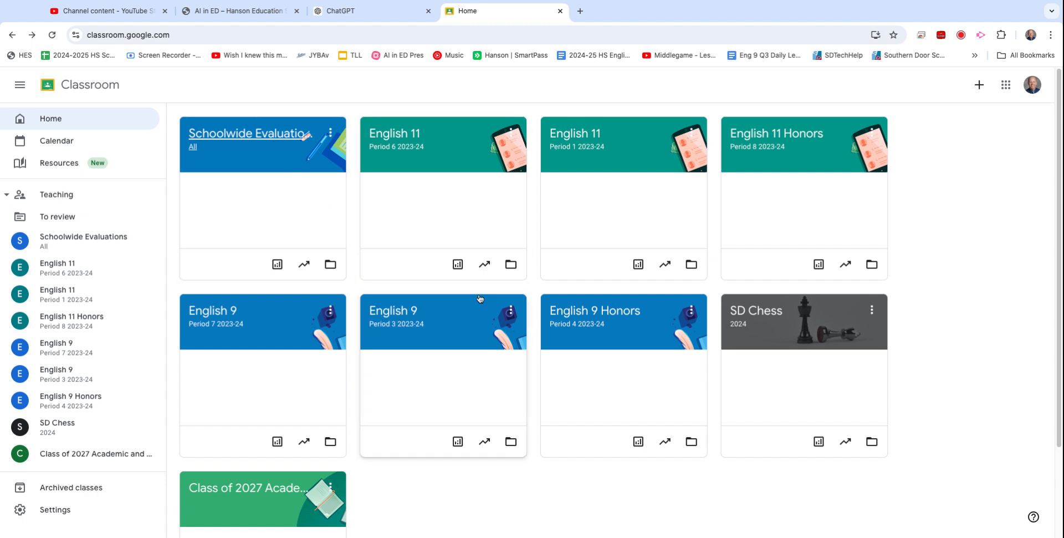
{"action": "left_click", "coordinate": [585, 310]}
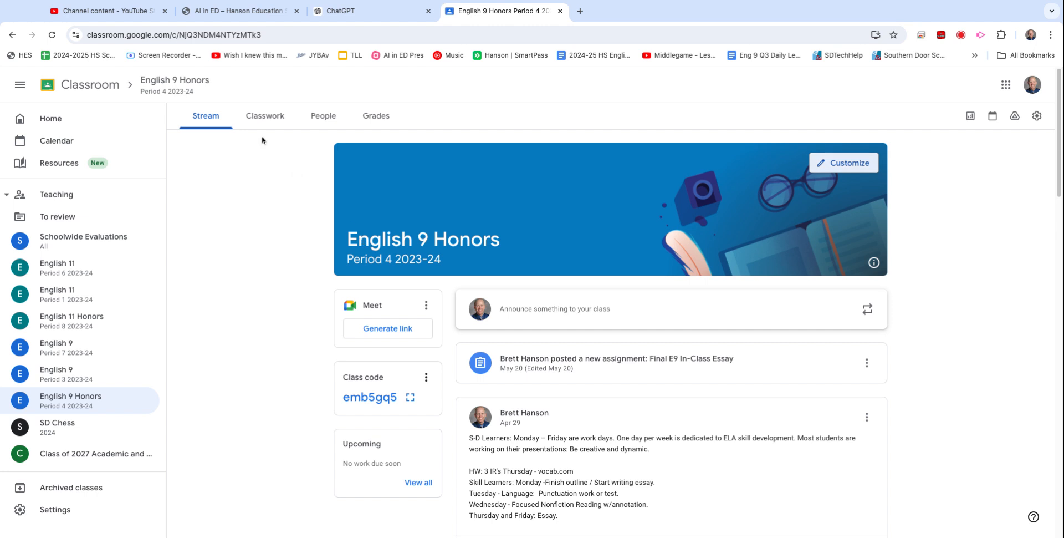
{"action": "left_click", "coordinate": [259, 116]}
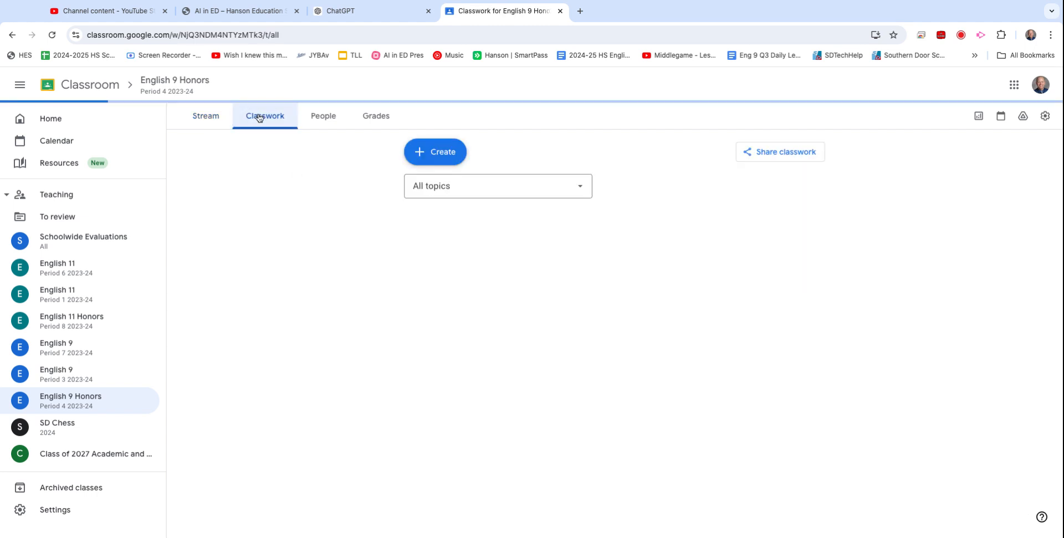
{"action": "left_click", "coordinate": [424, 153]}
{"action": "left_click", "coordinate": [459, 215]}
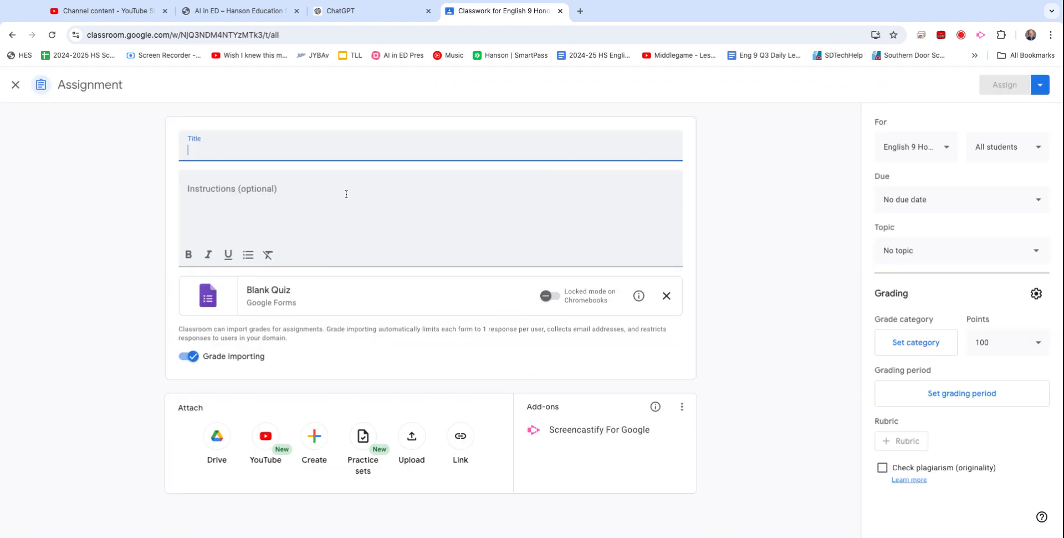
{"action": "left_click", "coordinate": [546, 298]}
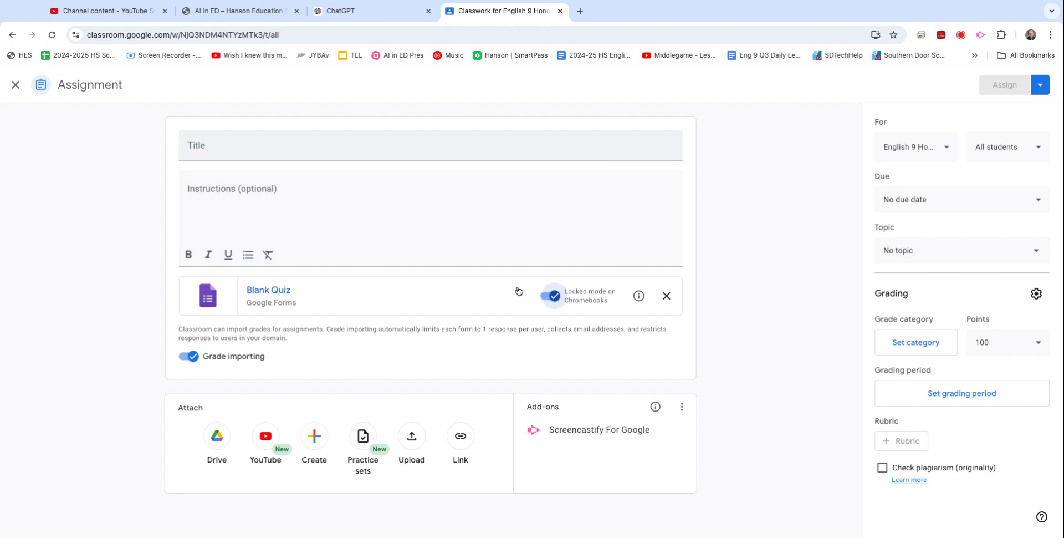
Title the assignment "Test" and enter "Instructions" as its instructions text.
{"action": "left_click", "coordinate": [310, 146]}
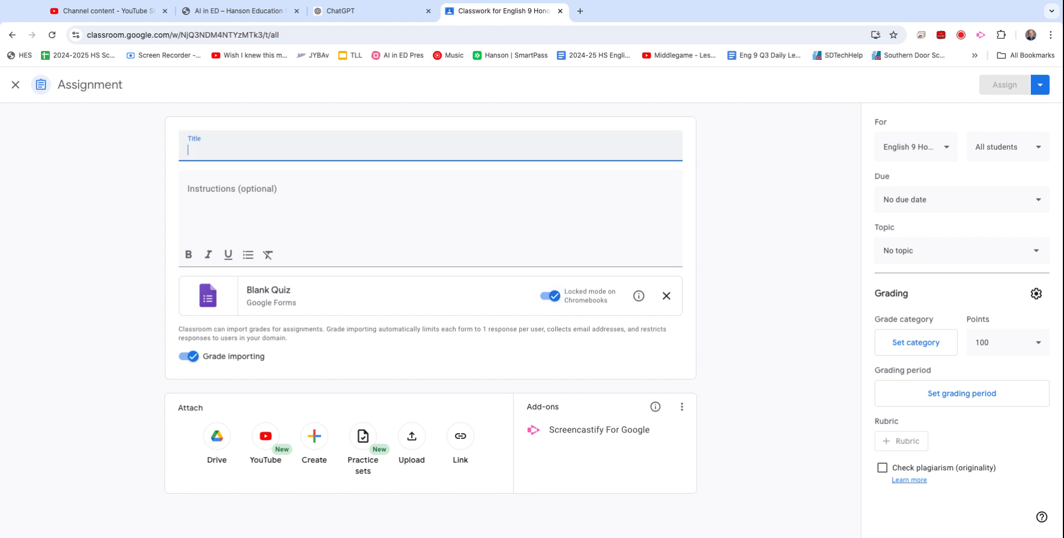
{"action": "type", "text": "Test"}
{"action": "left_click", "coordinate": [306, 190]}
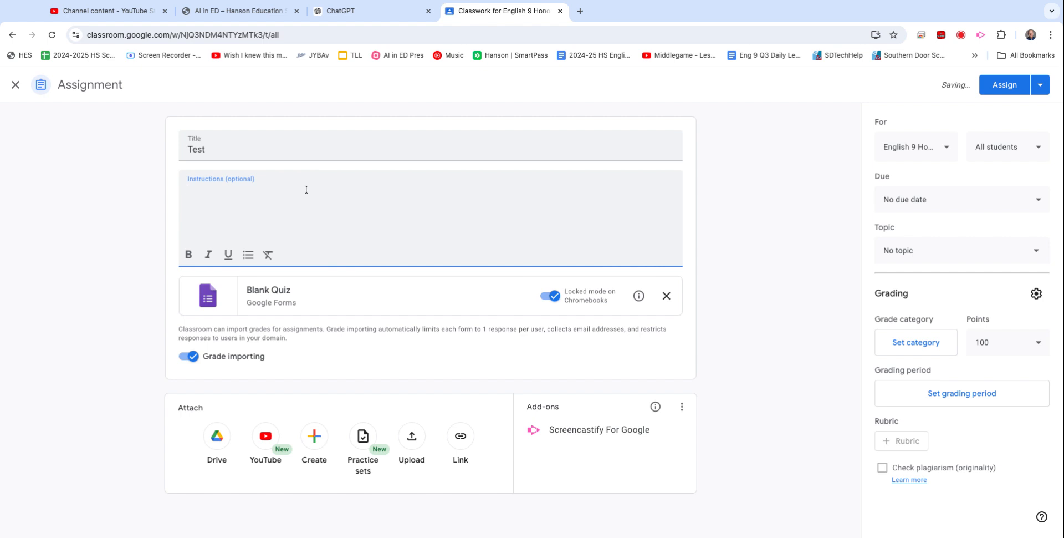
{"action": "type", "text": "In"}
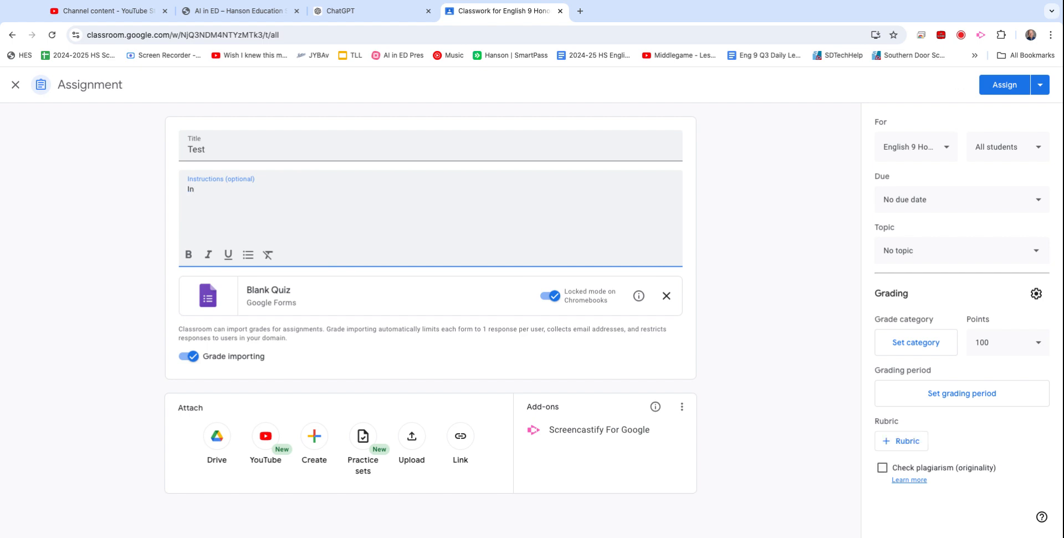
{"action": "type", "text": "structions"}
{"action": "double_click", "coordinate": [255, 196]}
{"action": "left_click", "coordinate": [203, 191]}
{"action": "double_click", "coordinate": [242, 188]}
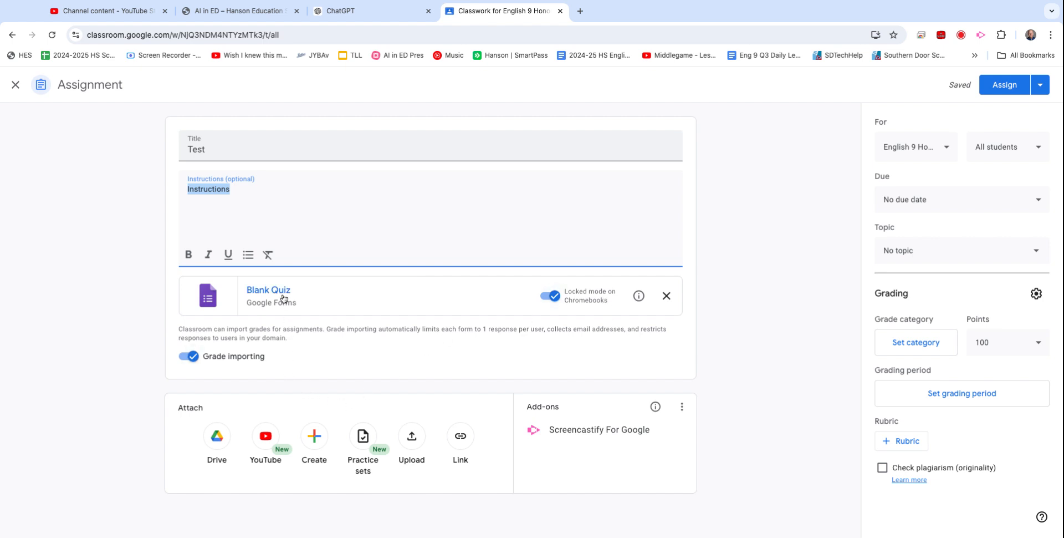
Attach a new Google Doc to the assignment, name it "Test" and write "Revise" in its body.
{"action": "left_click", "coordinate": [314, 438]}
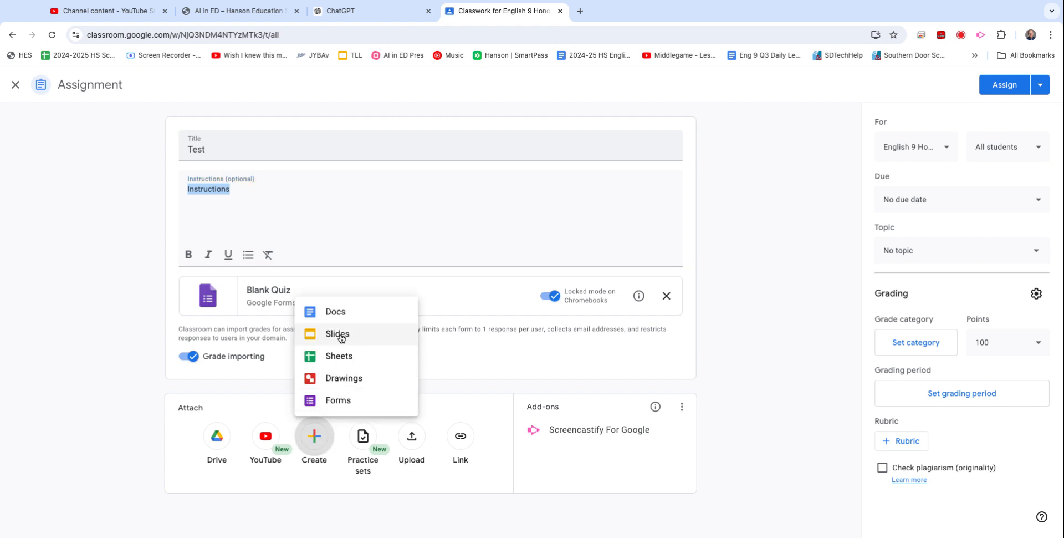
{"action": "left_click", "coordinate": [349, 317]}
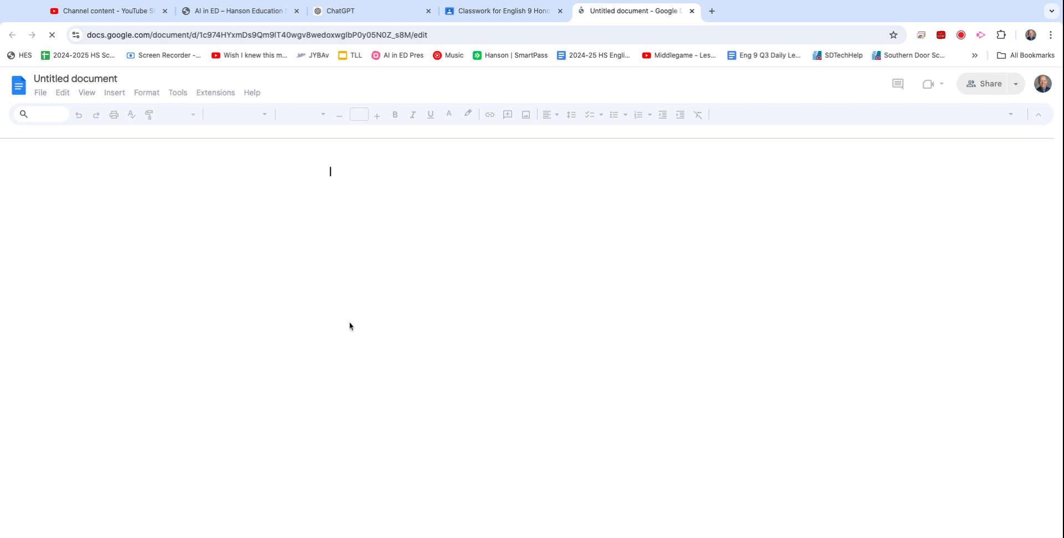
{"action": "left_click", "coordinate": [118, 78]}
{"action": "type", "text": "Test"}
{"action": "left_click", "coordinate": [357, 201]}
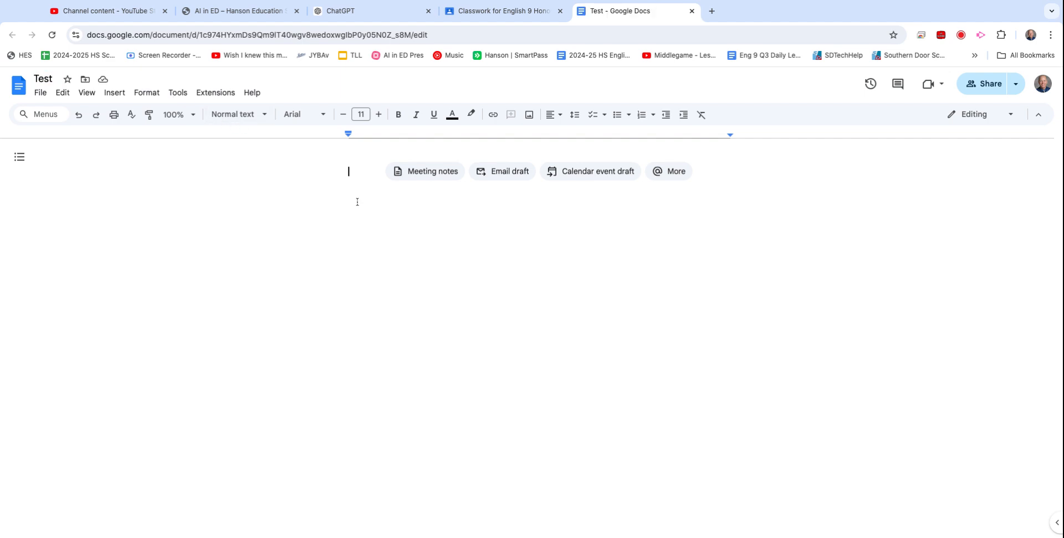
{"action": "type", "text": "Revise"}
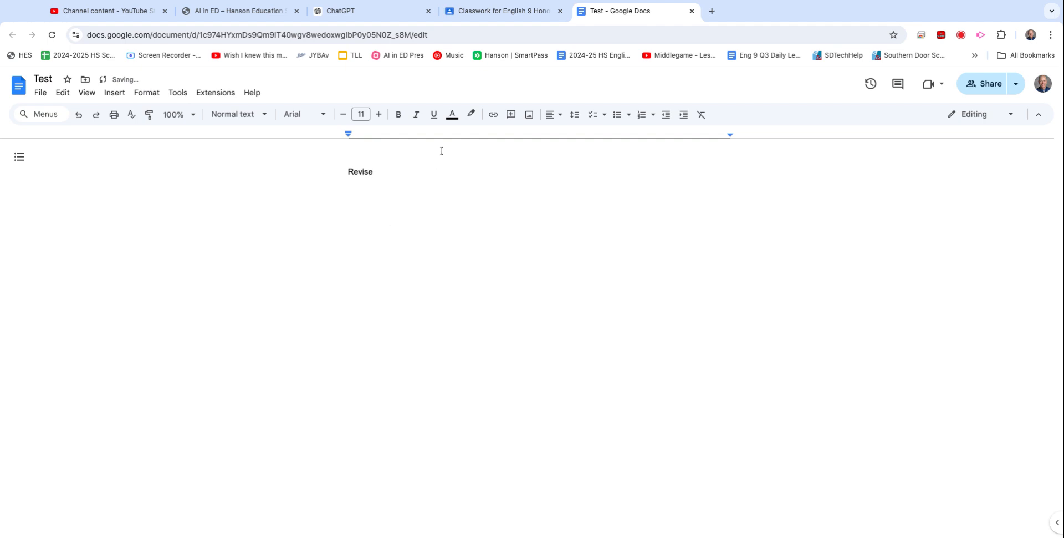
Close the document and set the attachment to make a copy for each student.
{"action": "left_click", "coordinate": [692, 11]}
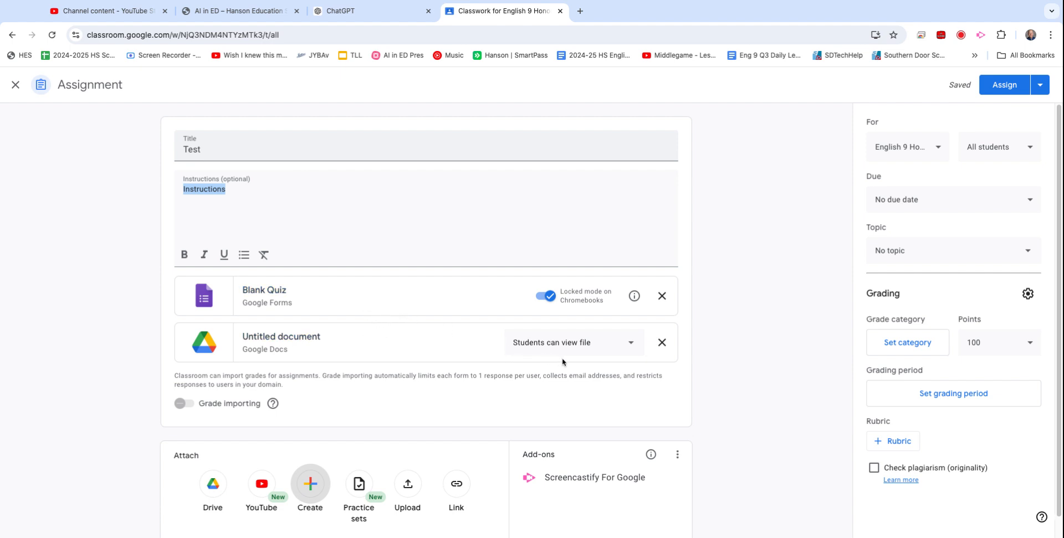
{"action": "left_click", "coordinate": [578, 352]}
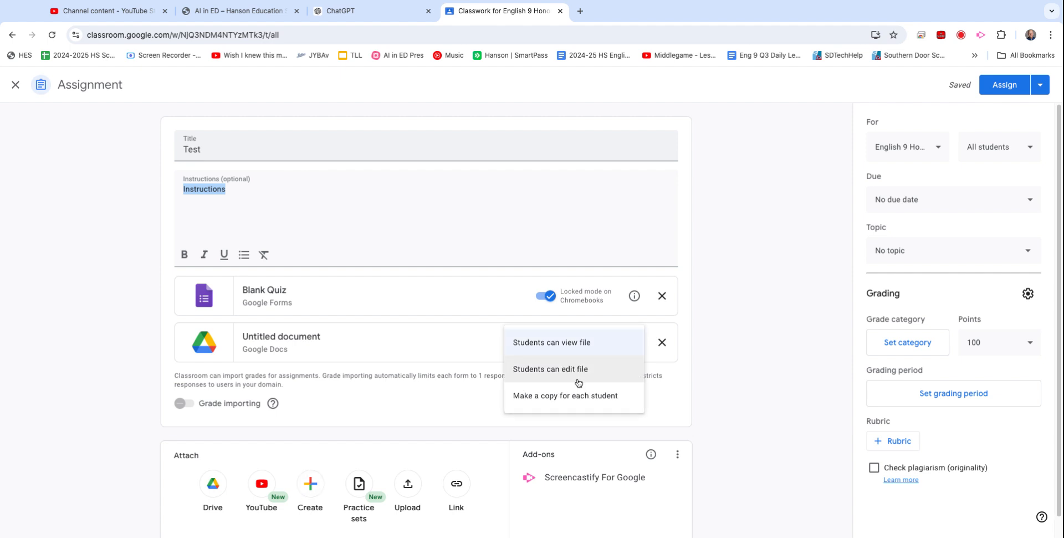
{"action": "left_click", "coordinate": [581, 397]}
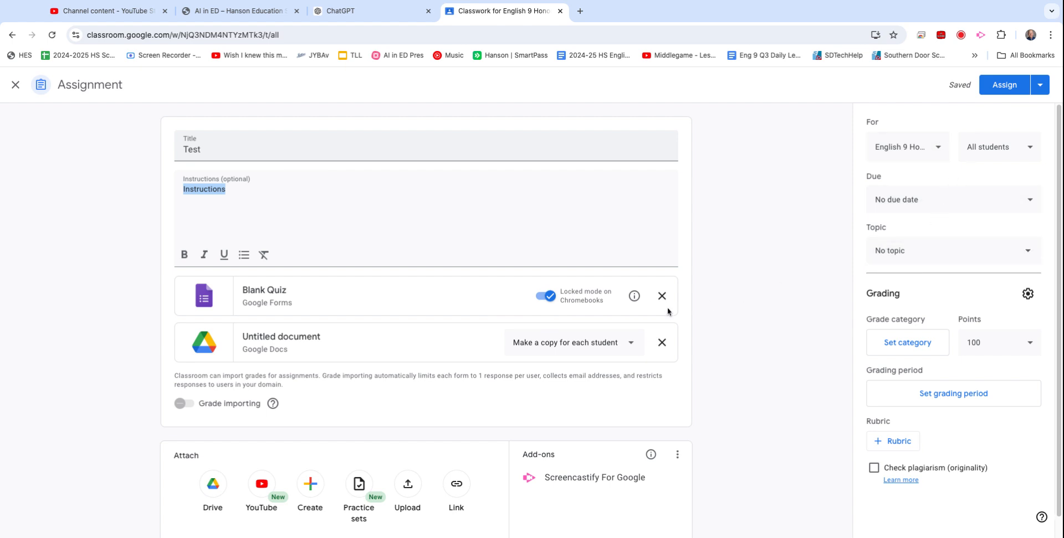
Open the attached Blank Quiz form and make its first question a Paragraph question titled "Essay Test".
{"action": "left_click", "coordinate": [284, 300]}
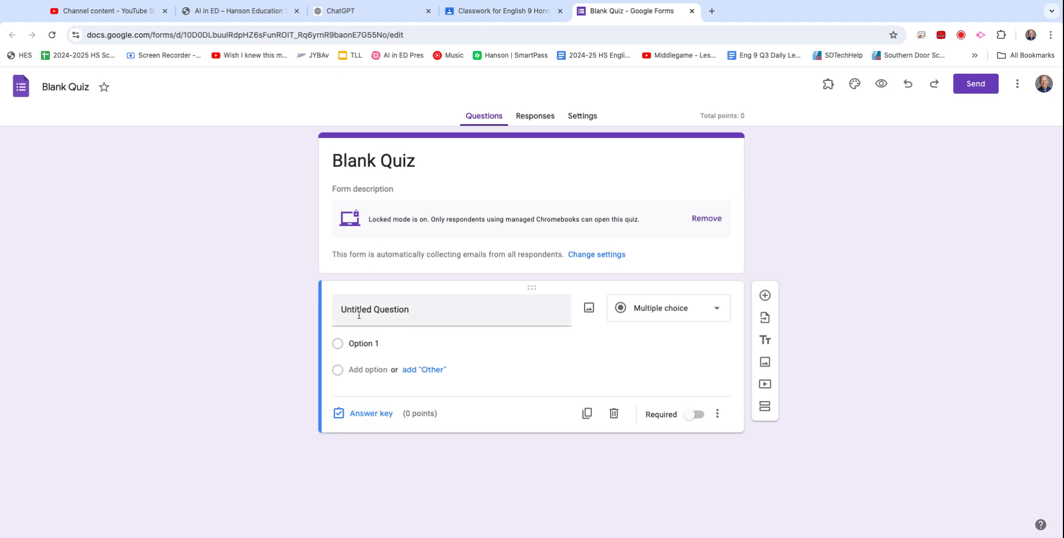
{"action": "left_click", "coordinate": [359, 314]}
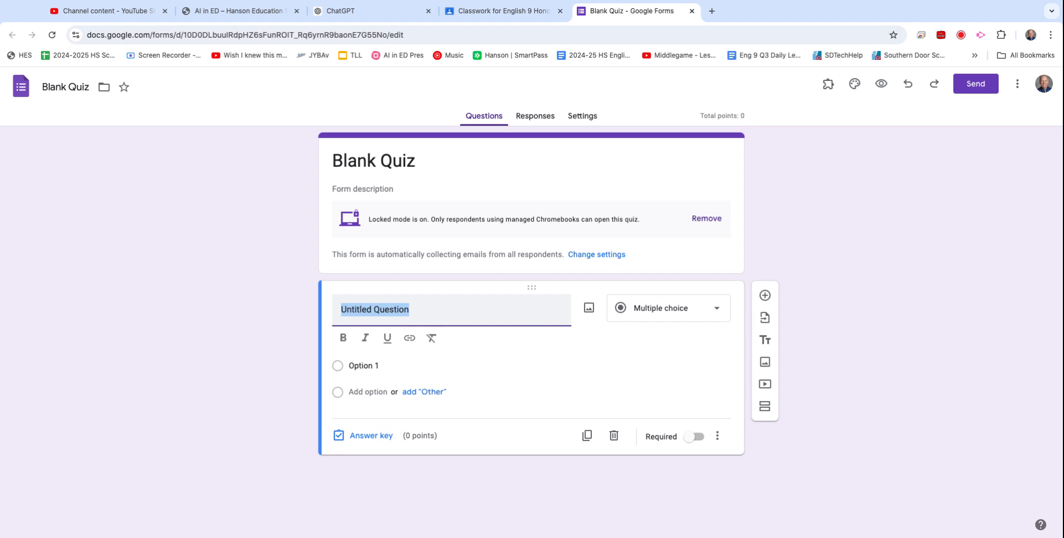
{"action": "type", "text": "Test"}
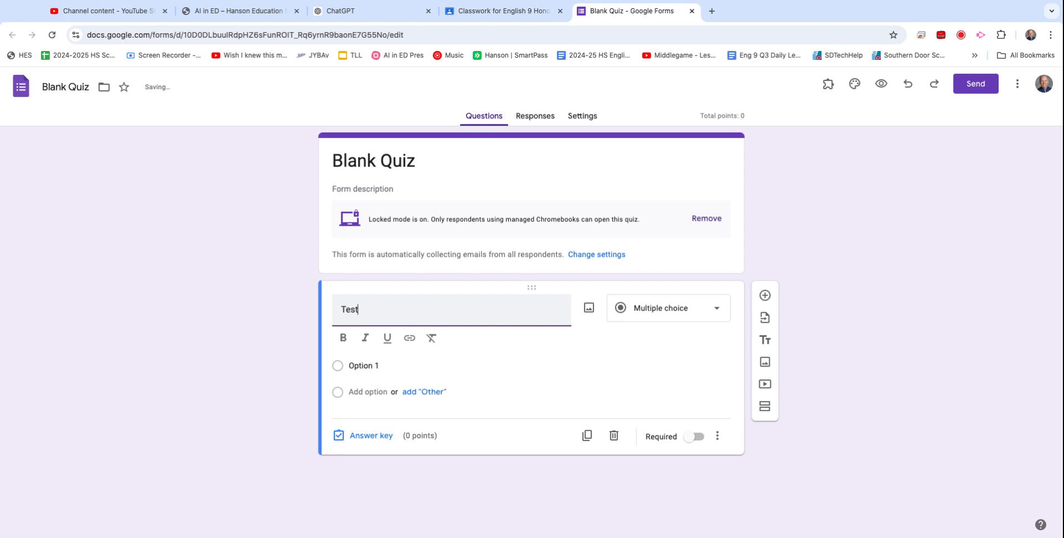
{"action": "type", "text": "Essay"}
{"action": "left_click", "coordinate": [632, 313]}
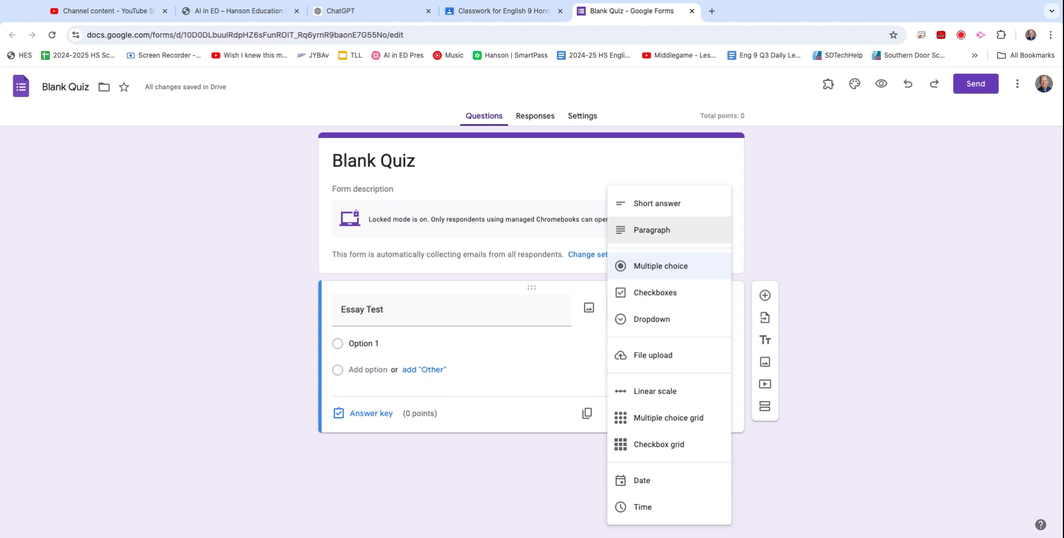
{"action": "left_click", "coordinate": [651, 230]}
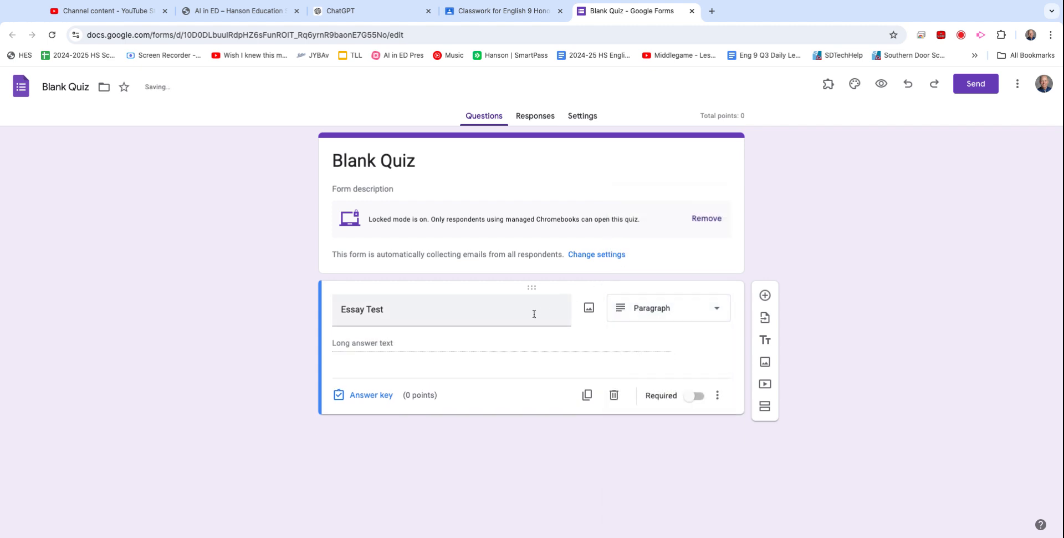
Give the Essay Test question 10 points and make it required, closing the quiz form when done.
{"action": "left_click", "coordinate": [371, 395]}
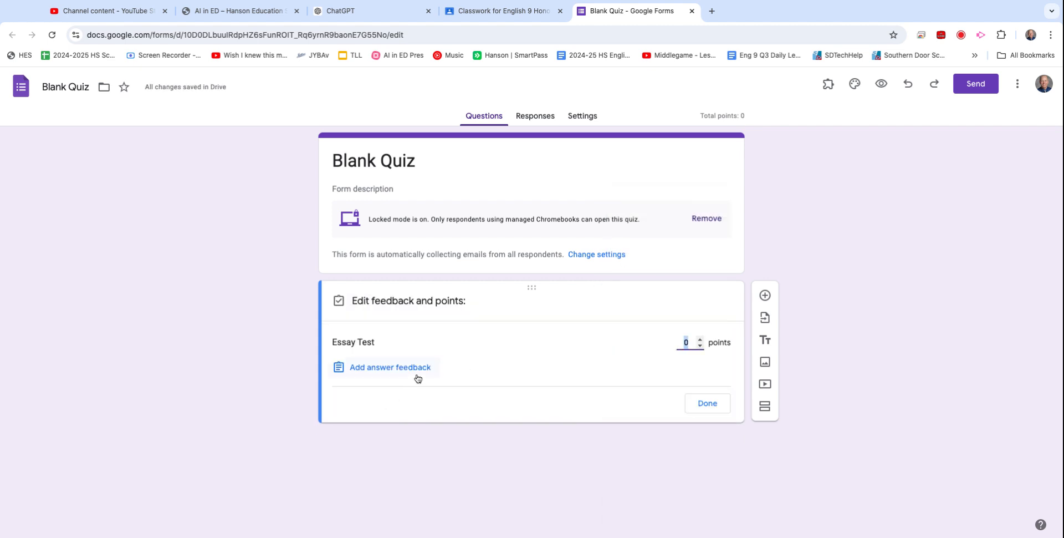
{"action": "left_click", "coordinate": [692, 347]}
{"action": "type", "text": "1"}
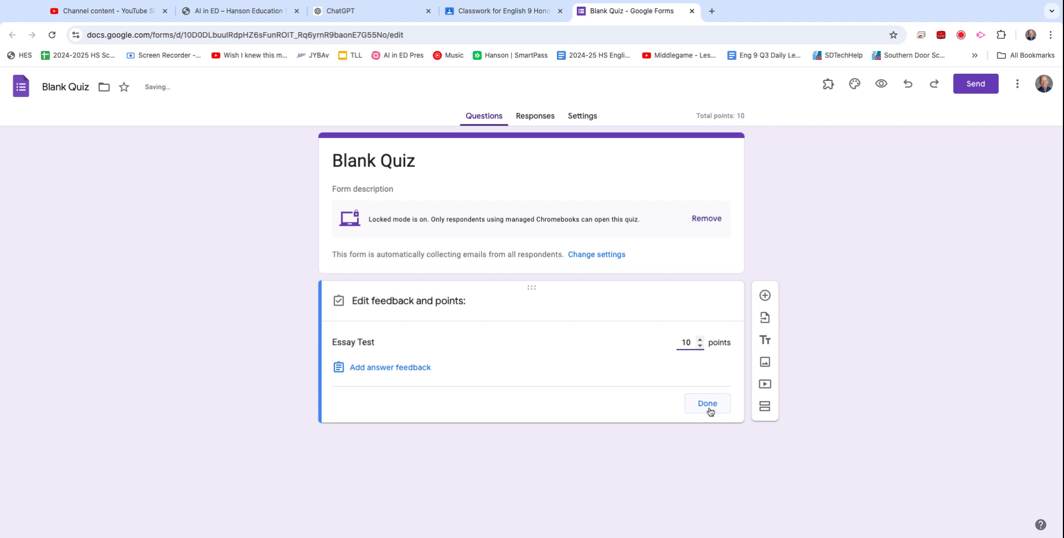
{"action": "left_click", "coordinate": [708, 403]}
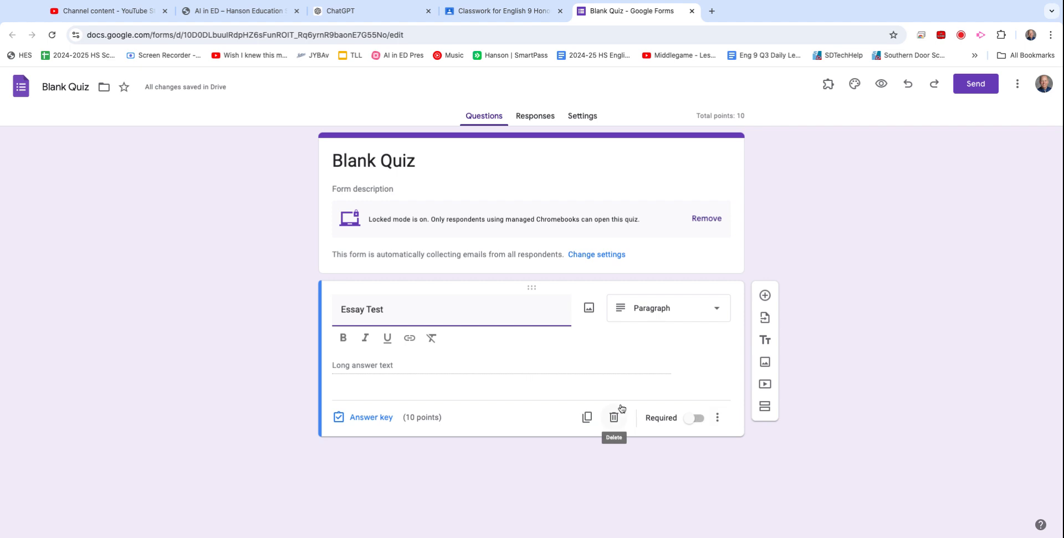
{"action": "left_click", "coordinate": [690, 417]}
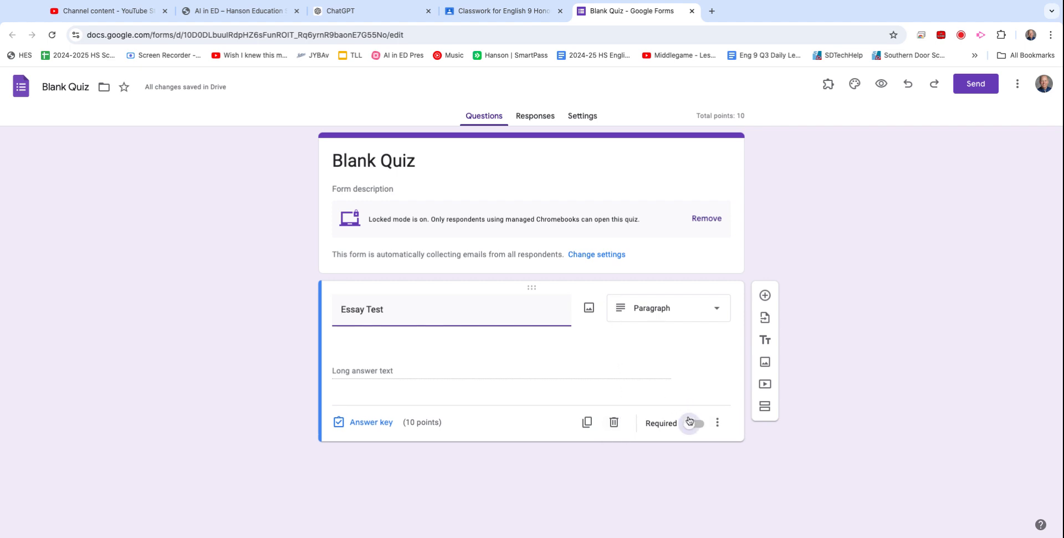
{"action": "left_click", "coordinate": [689, 402]}
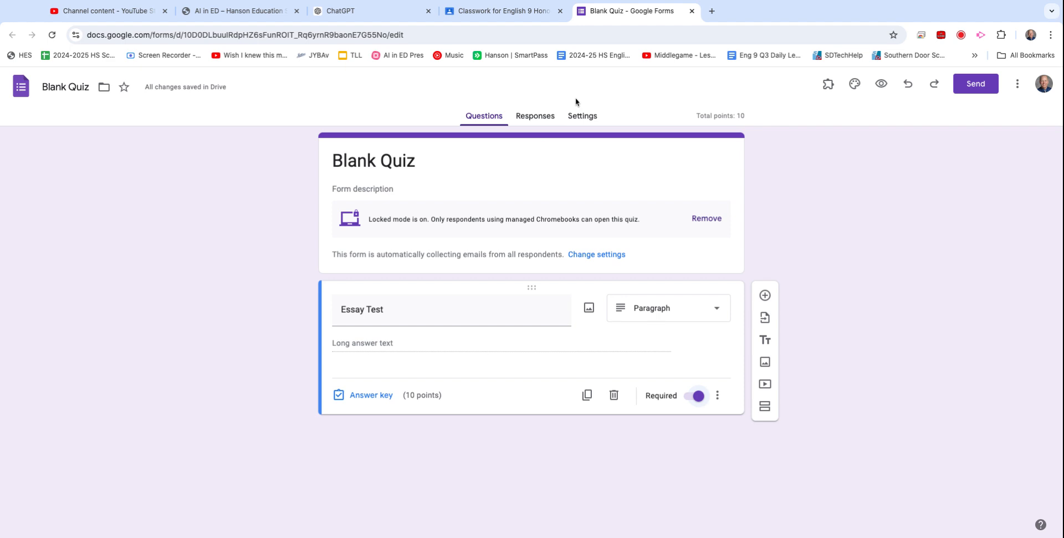
{"action": "left_click", "coordinate": [691, 11]}
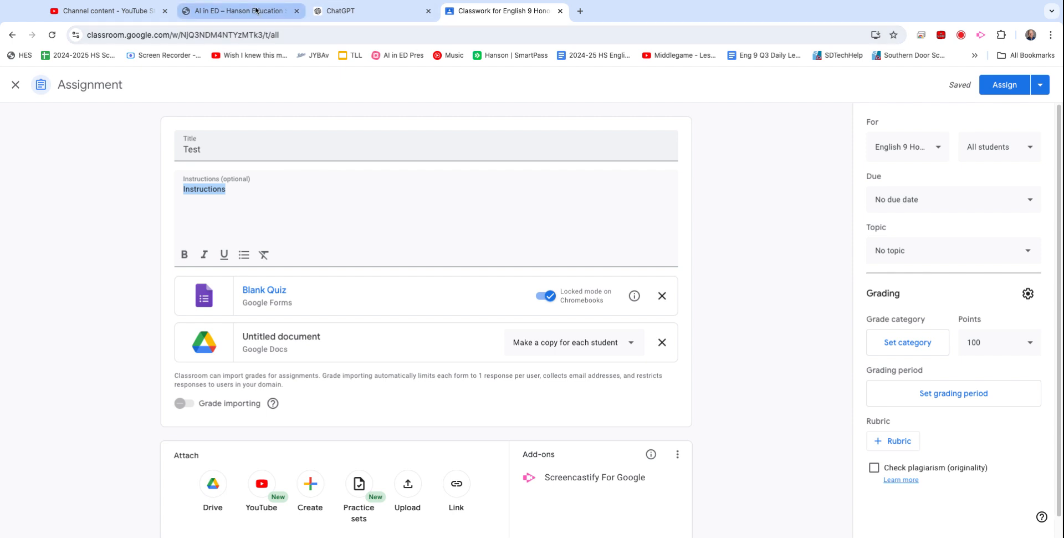
Leave the draft assignment and open the posted 44-Minute In-Class Essay assignment from the English 9 Honors stream.
{"action": "left_click", "coordinate": [15, 86]}
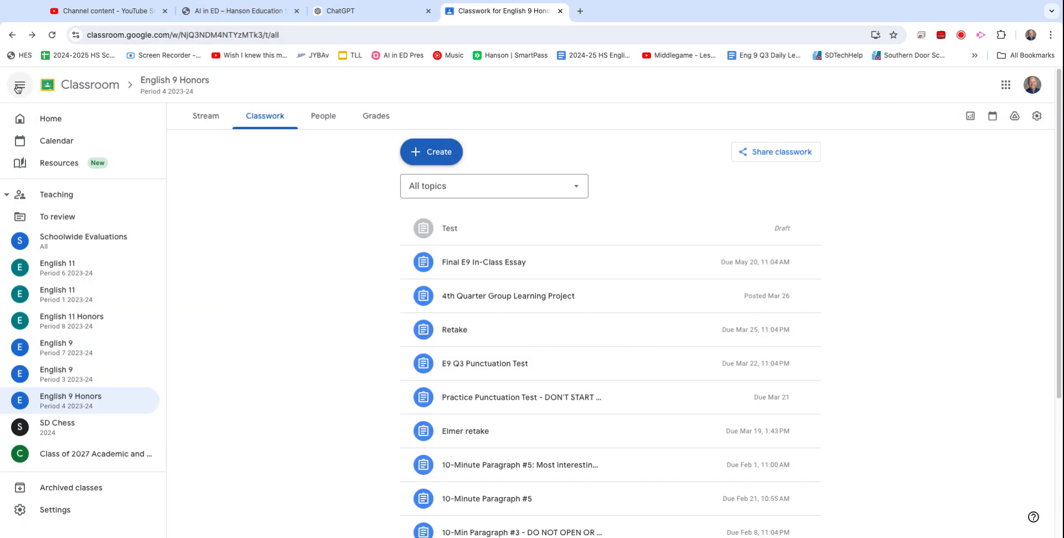
{"action": "left_click", "coordinate": [186, 118]}
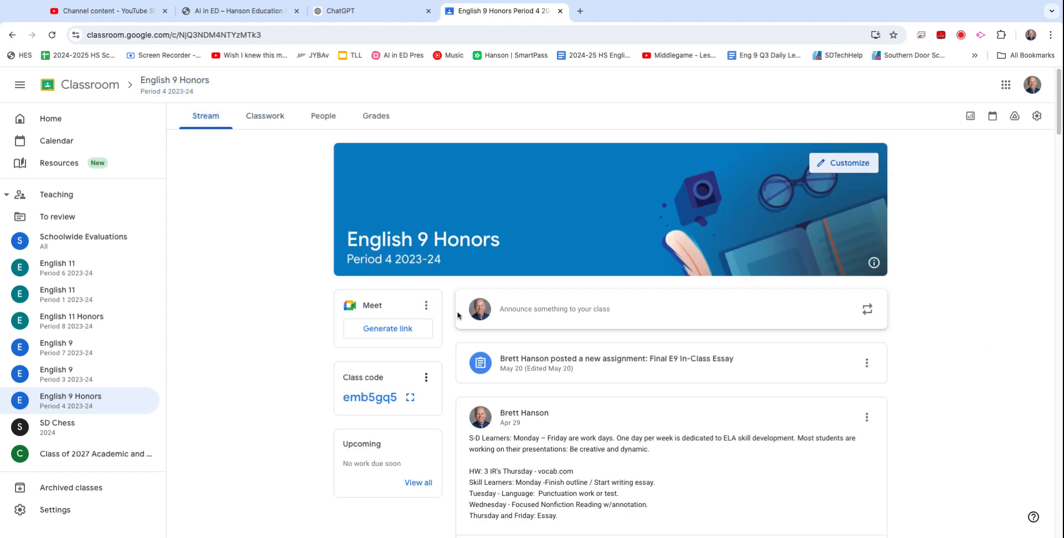
{"action": "scroll", "coordinate": [510, 354], "scroll_direction": "down", "scroll_amount": 15}
{"action": "scroll", "coordinate": [518, 355], "scroll_direction": "down", "scroll_amount": 6}
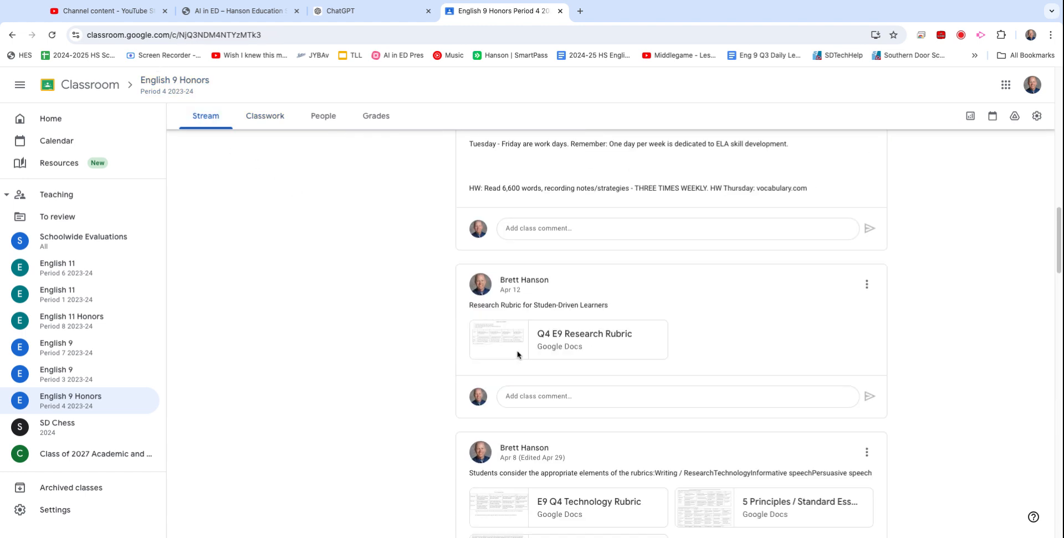
{"action": "scroll", "coordinate": [671, 333], "scroll_direction": "down", "scroll_amount": 4}
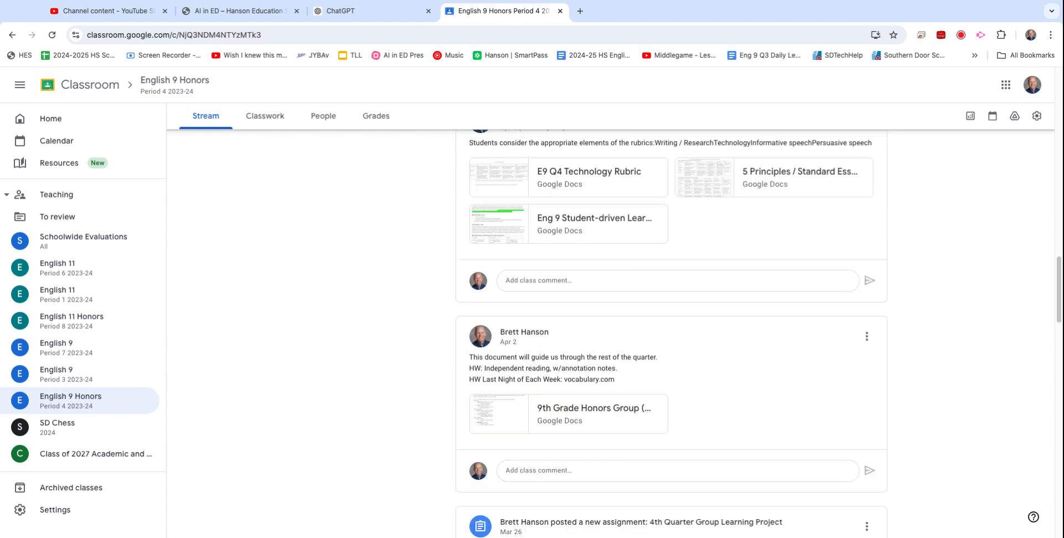
{"action": "scroll", "coordinate": [529, 358], "scroll_direction": "down", "scroll_amount": 3}
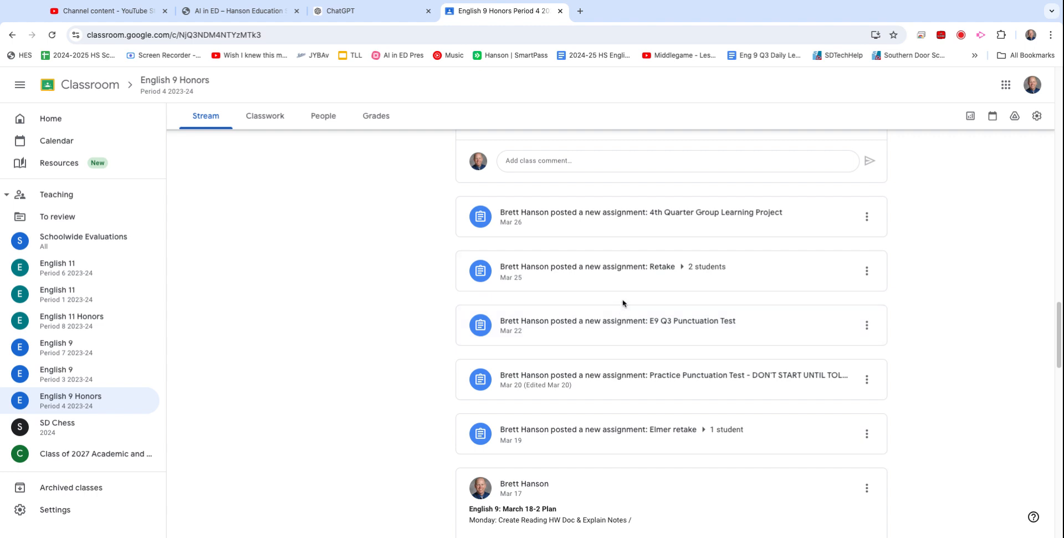
{"action": "scroll", "coordinate": [614, 409], "scroll_direction": "down", "scroll_amount": 1}
{"action": "scroll", "coordinate": [614, 409], "scroll_direction": "down", "scroll_amount": 5}
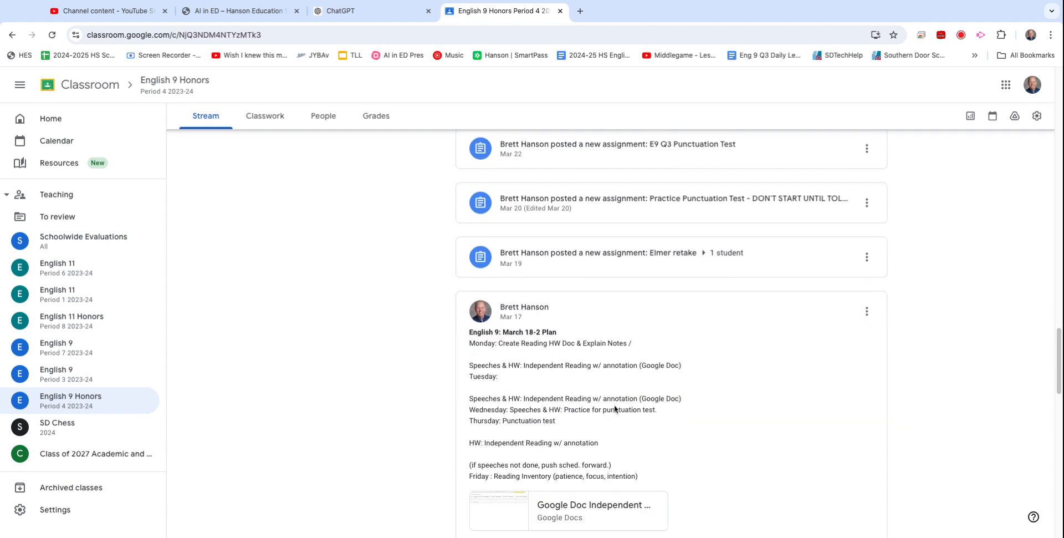
{"action": "scroll", "coordinate": [614, 409], "scroll_direction": "down", "scroll_amount": 3}
{"action": "scroll", "coordinate": [614, 404], "scroll_direction": "down", "scroll_amount": 2}
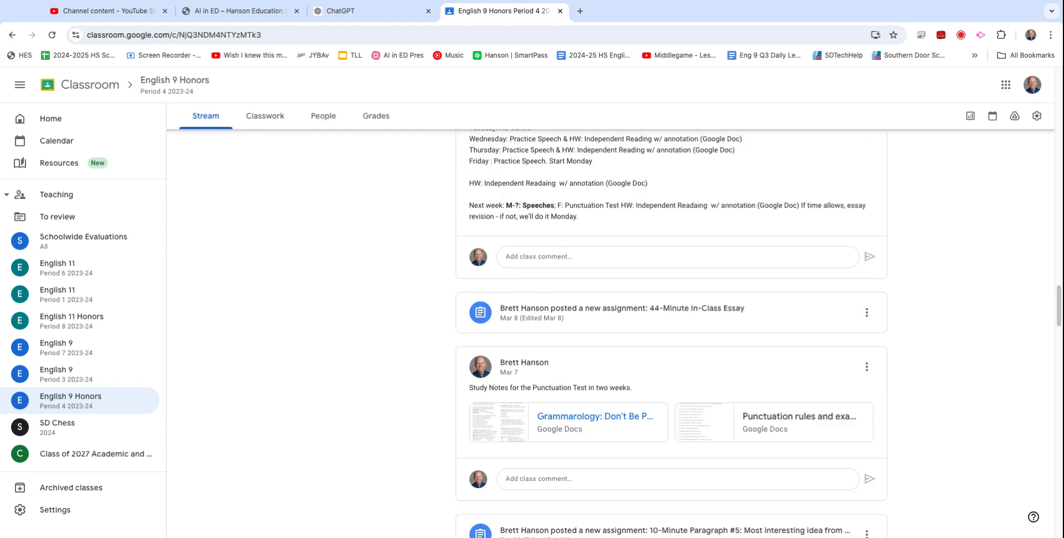
{"action": "left_click", "coordinate": [654, 323]}
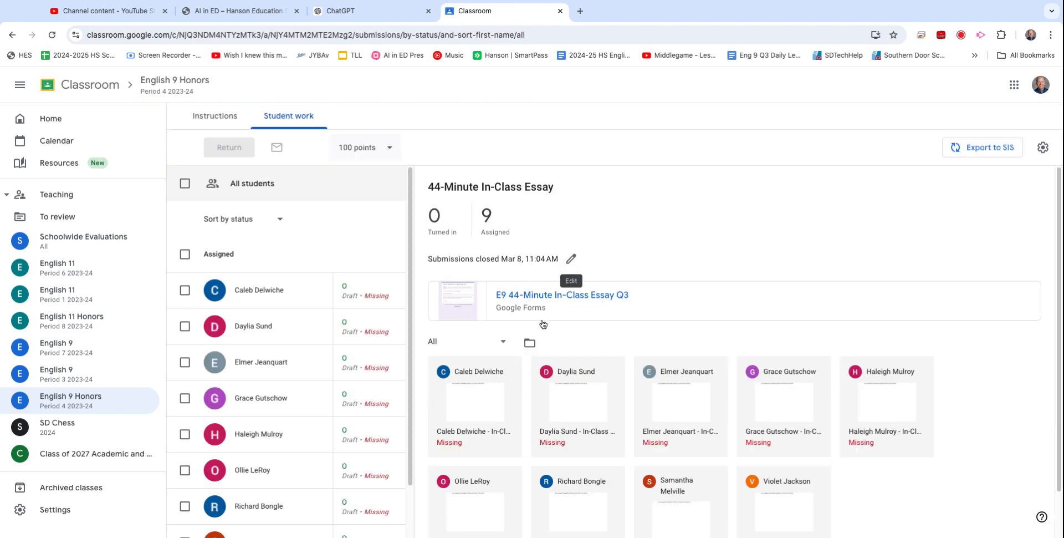
Open the attached E9 44-Minute In-Class Essay Q3 form and select the essay text in the first individual response.
{"action": "left_click", "coordinate": [533, 300]}
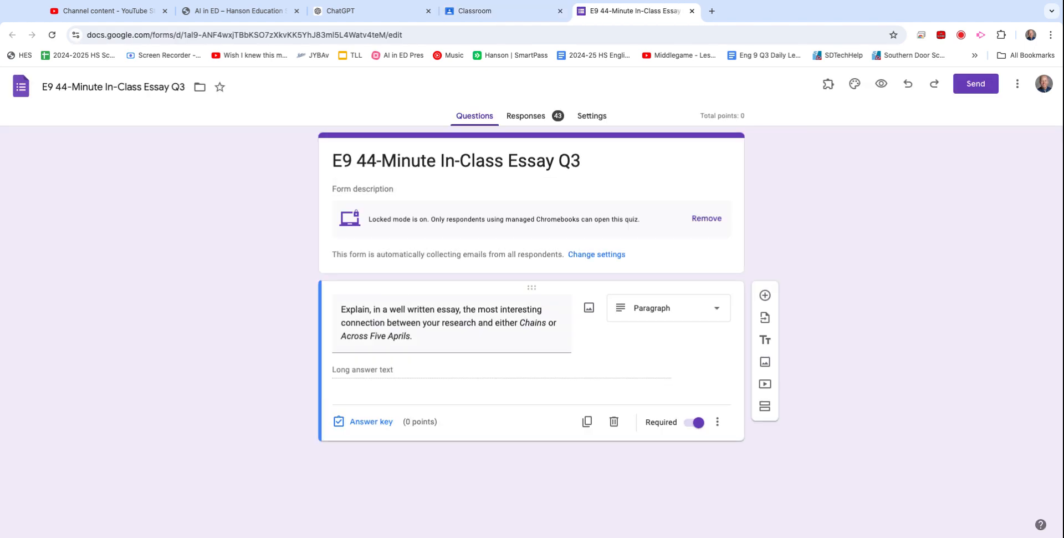
{"action": "left_click", "coordinate": [543, 120]}
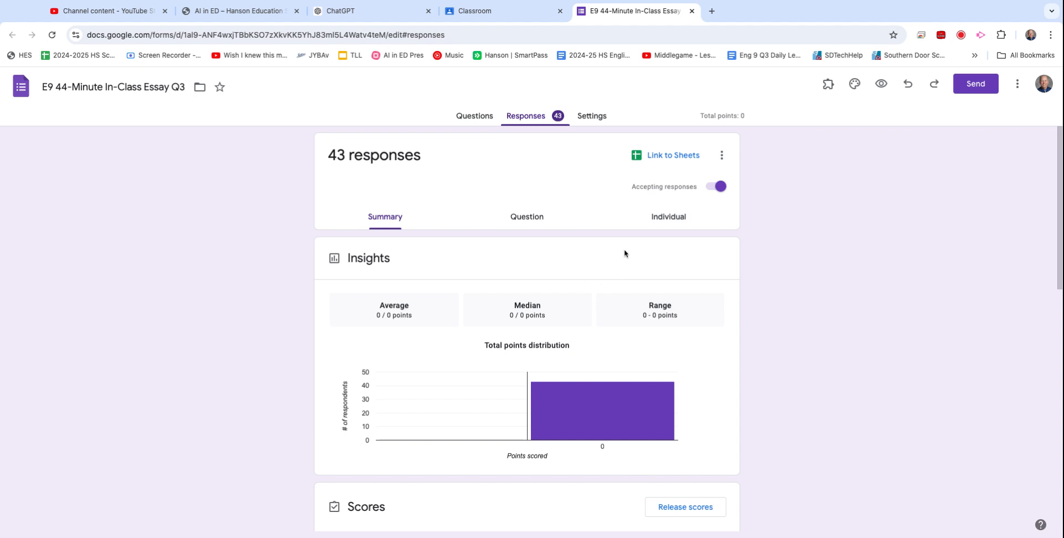
{"action": "left_click", "coordinate": [668, 221]}
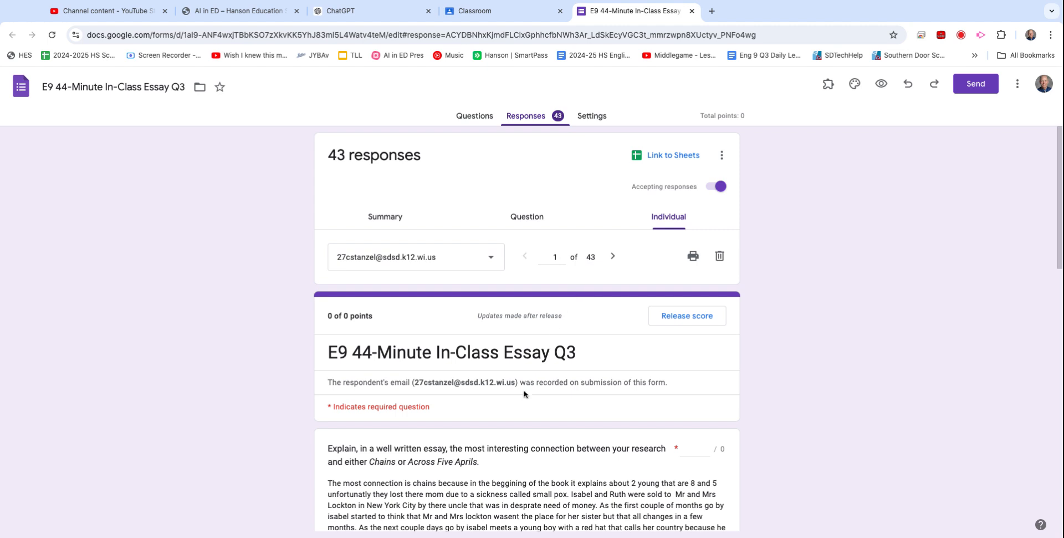
{"action": "scroll", "coordinate": [517, 405], "scroll_direction": "down", "scroll_amount": 4}
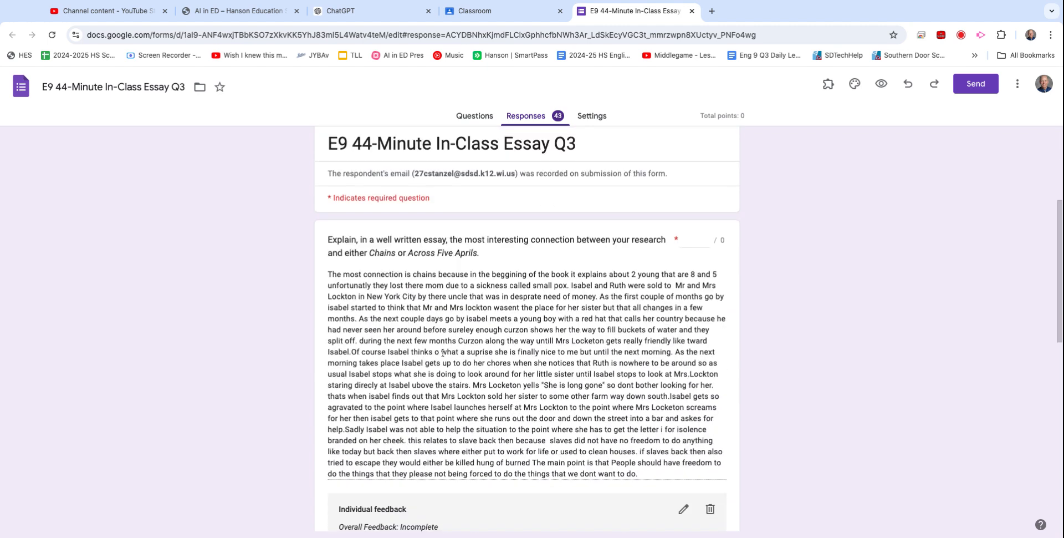
{"action": "scroll", "coordinate": [465, 350], "scroll_direction": "down", "scroll_amount": 1}
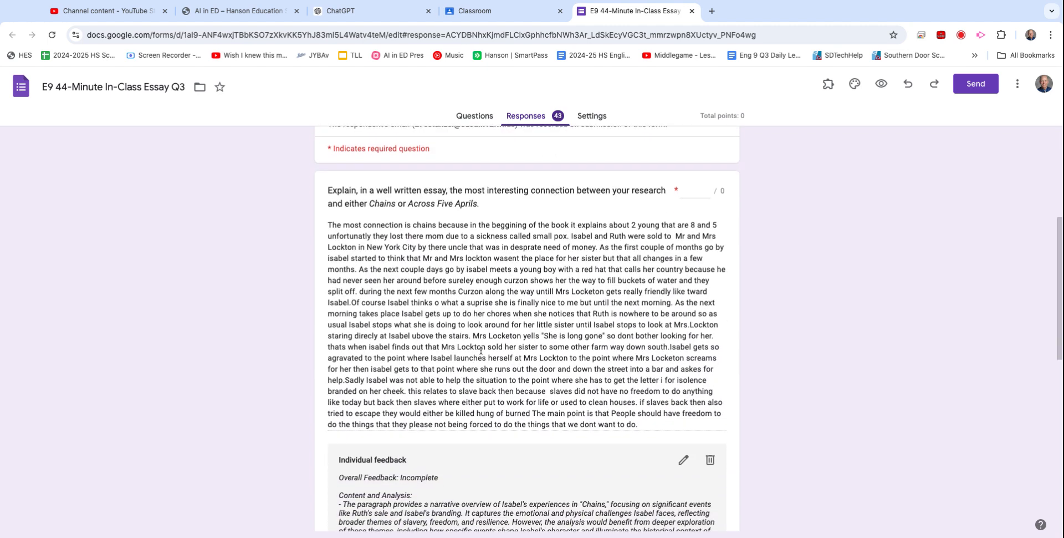
{"action": "left_click_drag", "start_coordinate": [638, 424], "coordinate": [336, 225]}
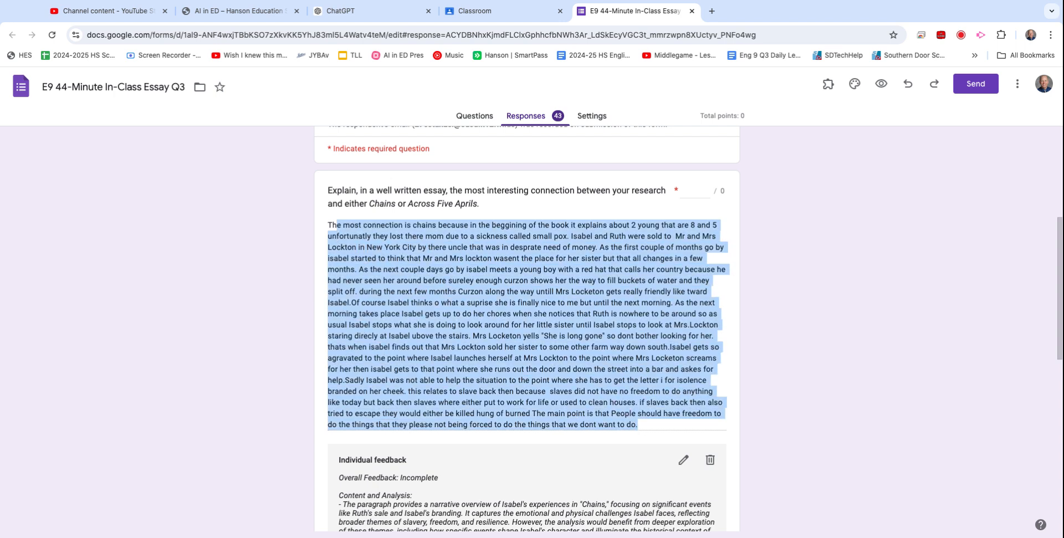
Switch to ChatGPT and write the prompt "Please assess the following essays based on Wisconsin 9th grade writing standards" in a new chat.
{"action": "left_click", "coordinate": [377, 12]}
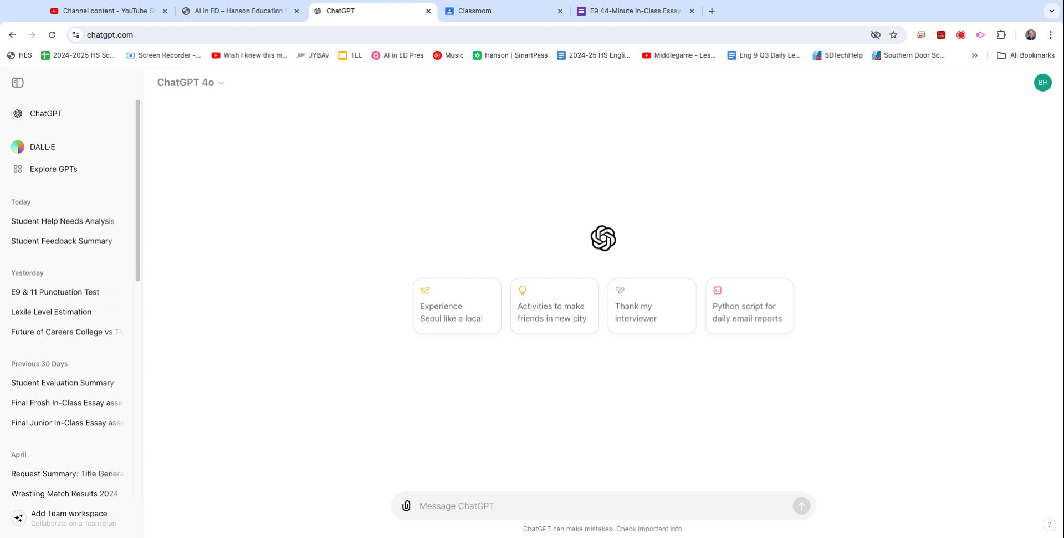
{"action": "type", "text": "Please assess "}
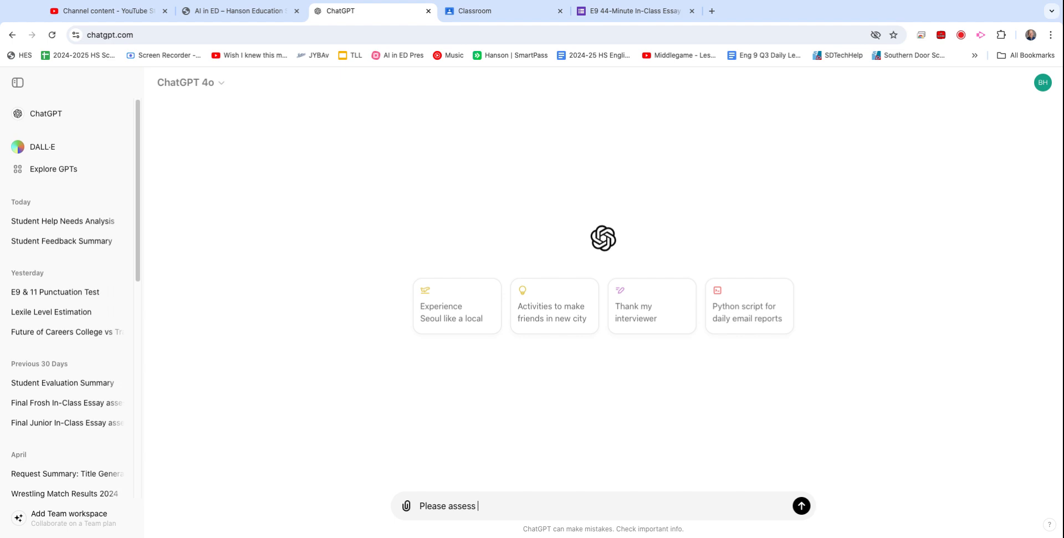
{"action": "type", "text": "the following essays based on"}
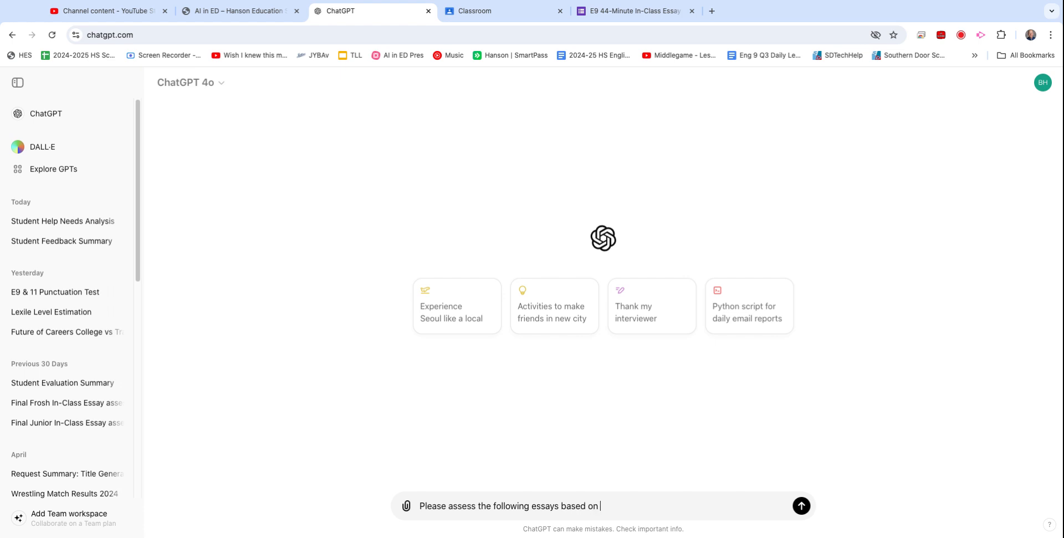
{"action": "type", "text": " 9th gr"}
{"action": "key", "text": "BackSpace"}
{"action": "key", "text": "BackSpace"}
{"action": "key", "text": "BackSpace"}
{"action": "type", "text": "Wis"}
{"action": "type", "text": "consin"}
{"action": "type", "text": " 9gt"}
{"action": "type", "text": "h "}
{"action": "type", "text": "grade writie"}
{"action": "type", "text": "ng"}
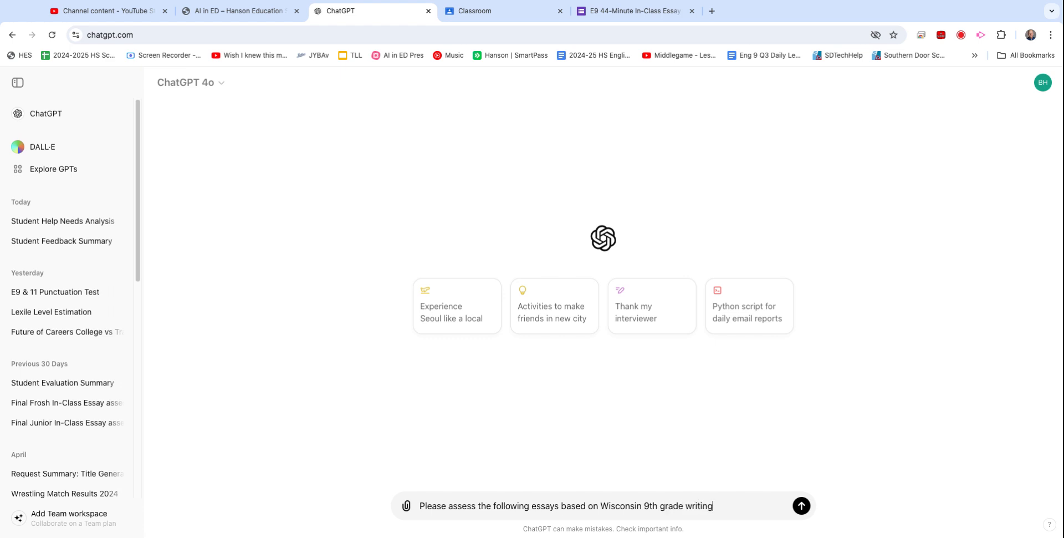
{"action": "type", "text": " standards"}
Add "Beforehand, please explain which standards you will focus on." to the prompt and send it.
{"action": "type", "text": ". Peforehand, please explain which standards yhou"}
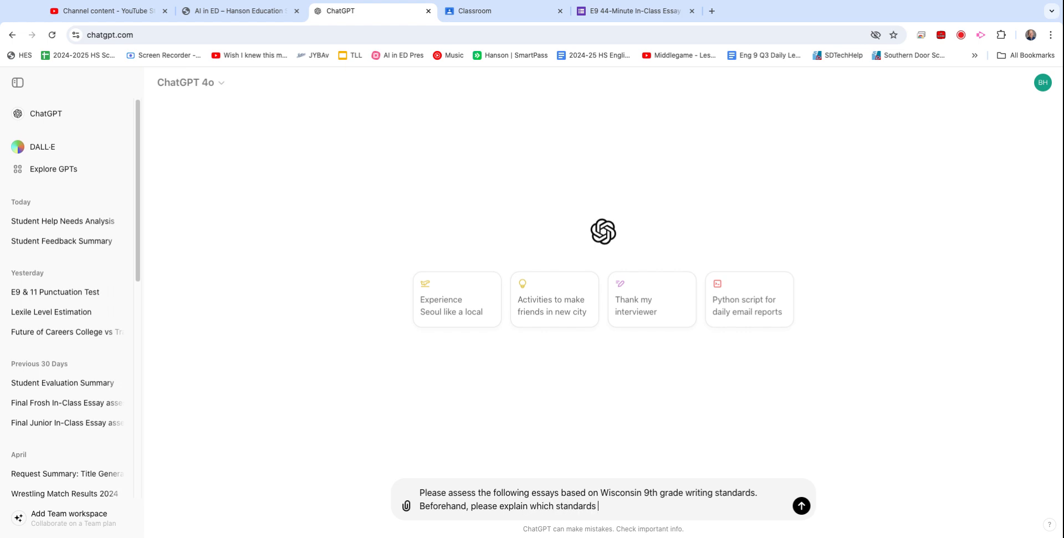
{"action": "key", "text": "BackSpace"}
{"action": "type", "text": "ou will focus on."}
{"action": "key", "text": "Return"}
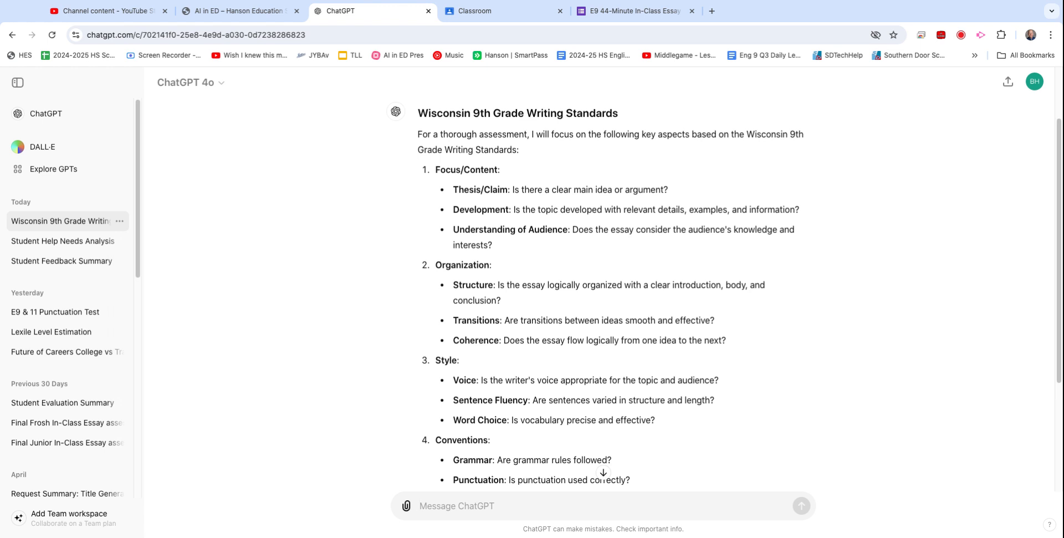
Reply "Good, but add a clear topic sentence for each paragraph, and an evaluation of the student's support of the topic sentence with details and explanations".
{"action": "scroll", "coordinate": [512, 449], "scroll_direction": "up", "scroll_amount": 2}
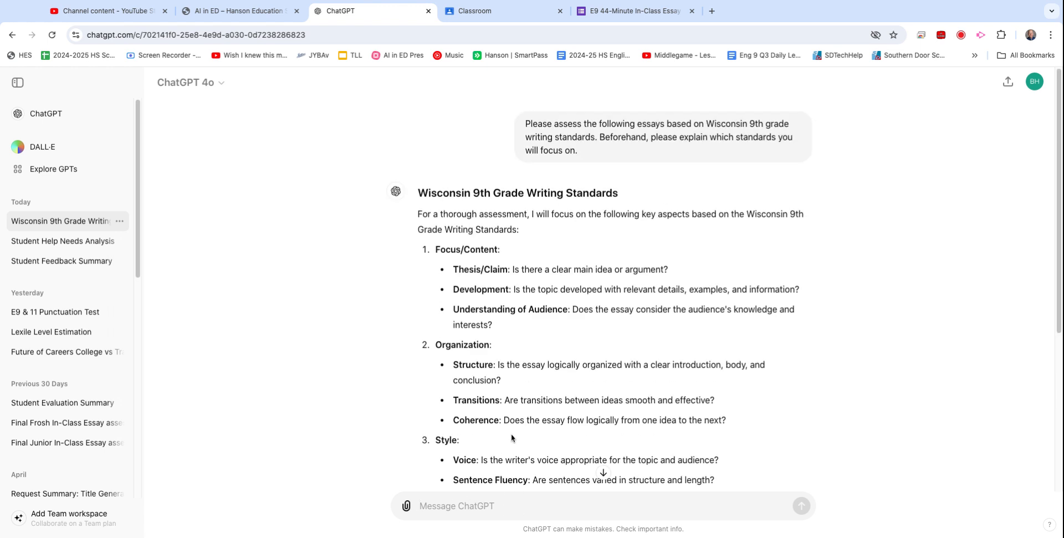
{"action": "left_click", "coordinate": [603, 473]}
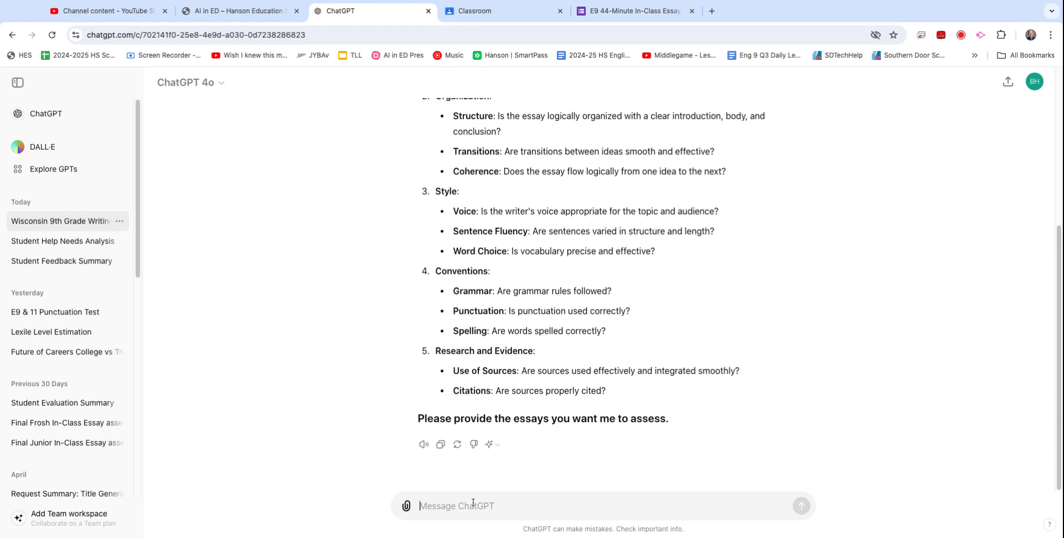
{"action": "type", "text": "Good, but add a clea"}
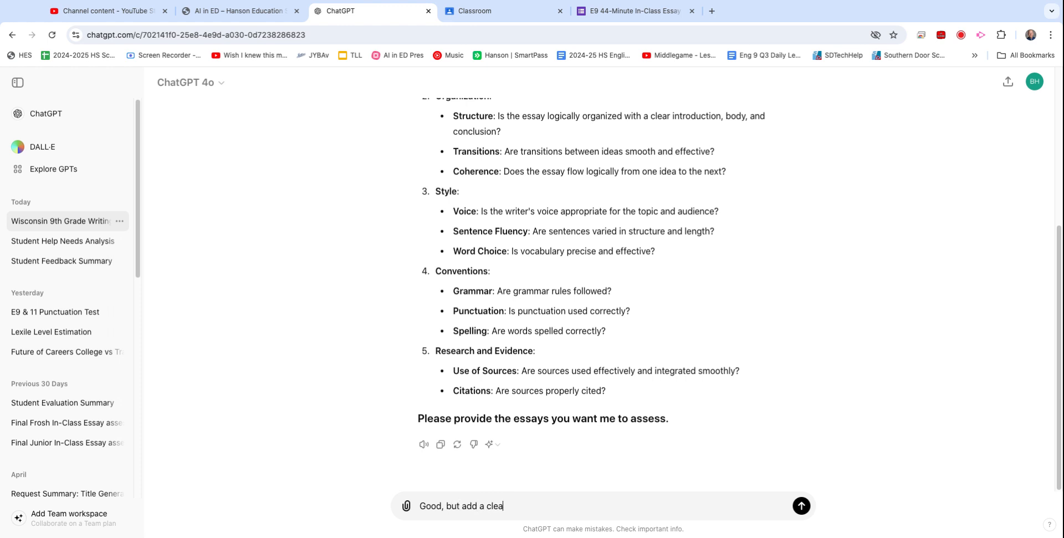
{"action": "type", "text": "r topic sentence for each parag"}
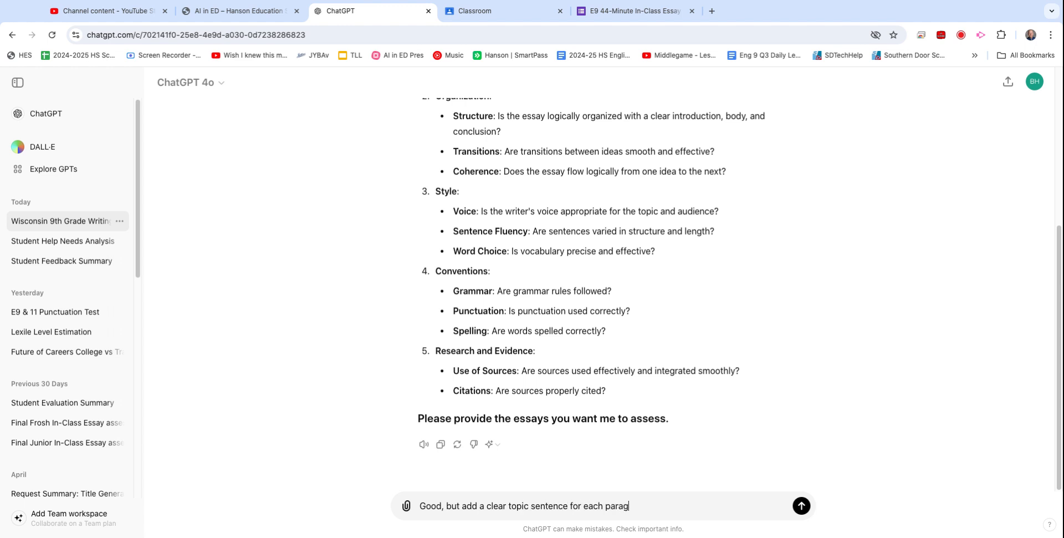
{"action": "type", "text": "raph, and an evaluation f of the stu"}
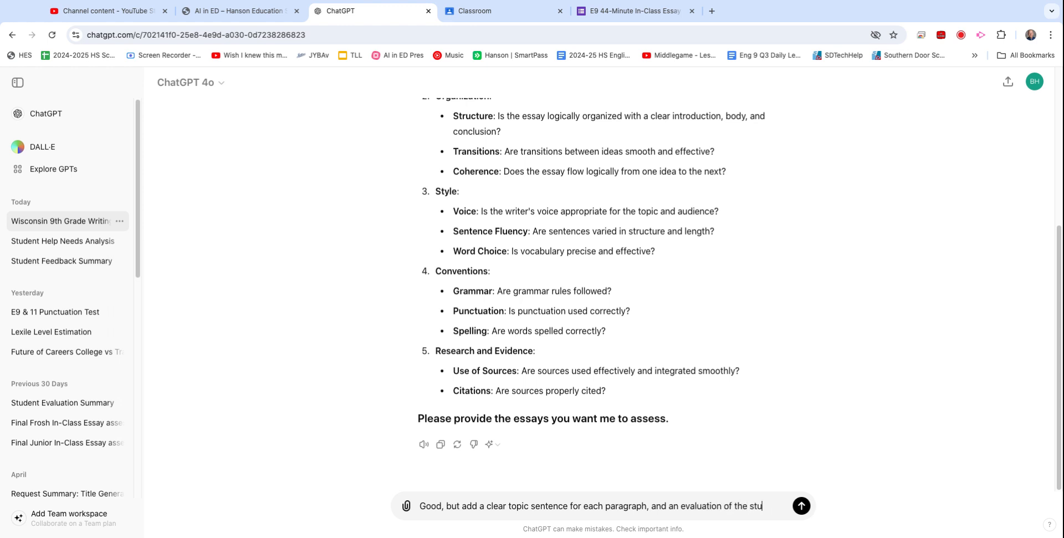
{"action": "type", "text": "dent's supp"}
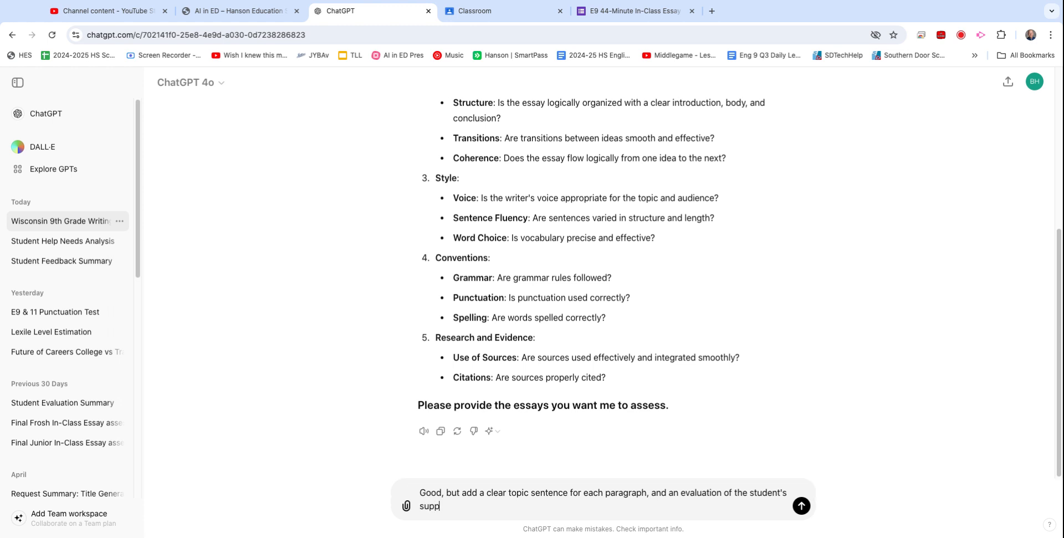
{"action": "type", "text": "ort of the topic sentence with details and exp"}
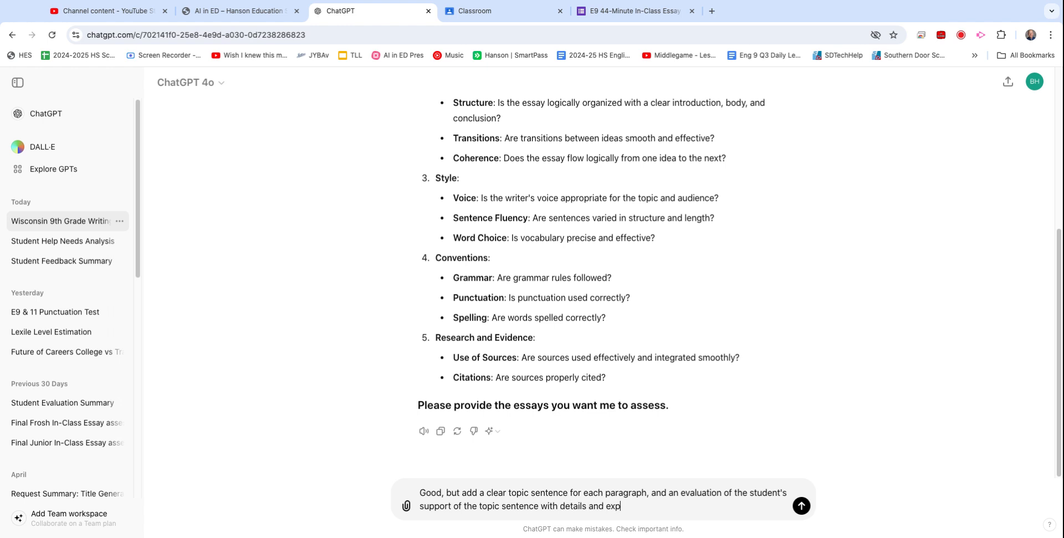
{"action": "type", "text": "lanations"}
{"action": "left_click", "coordinate": [795, 507]}
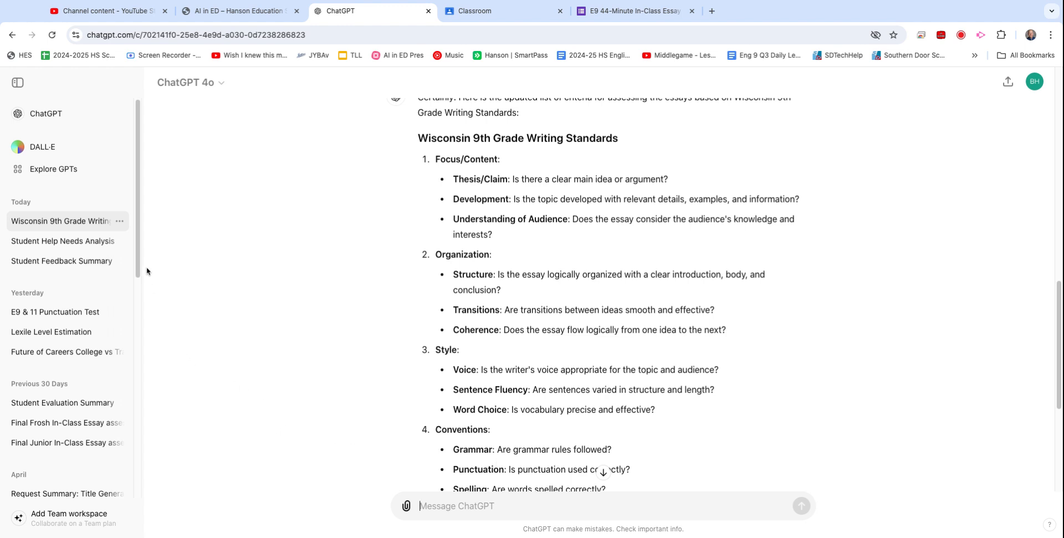
Open the earlier E9 44-min Essay Assessment chat from March, regenerate its last response and stop the generation partway.
{"action": "scroll", "coordinate": [139, 268], "scroll_direction": "down", "scroll_amount": 2}
{"action": "scroll", "coordinate": [139, 268], "scroll_direction": "down", "scroll_amount": 5}
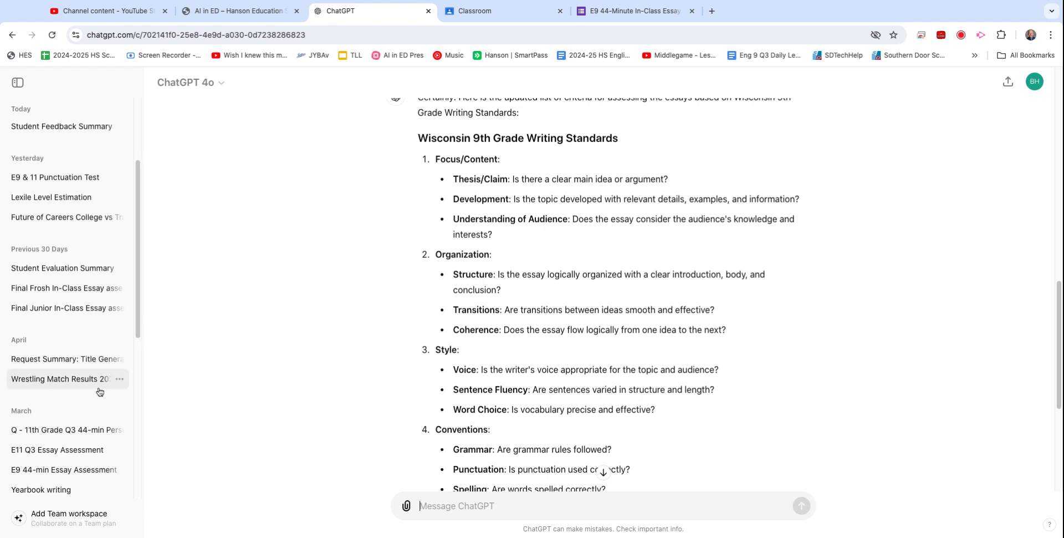
{"action": "left_click", "coordinate": [61, 471]}
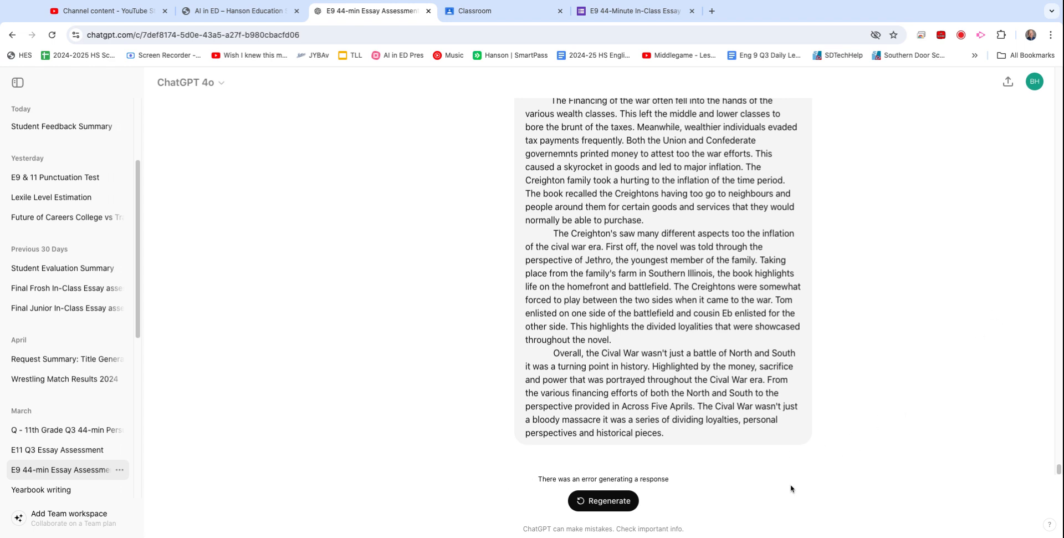
{"action": "left_click", "coordinate": [613, 499]}
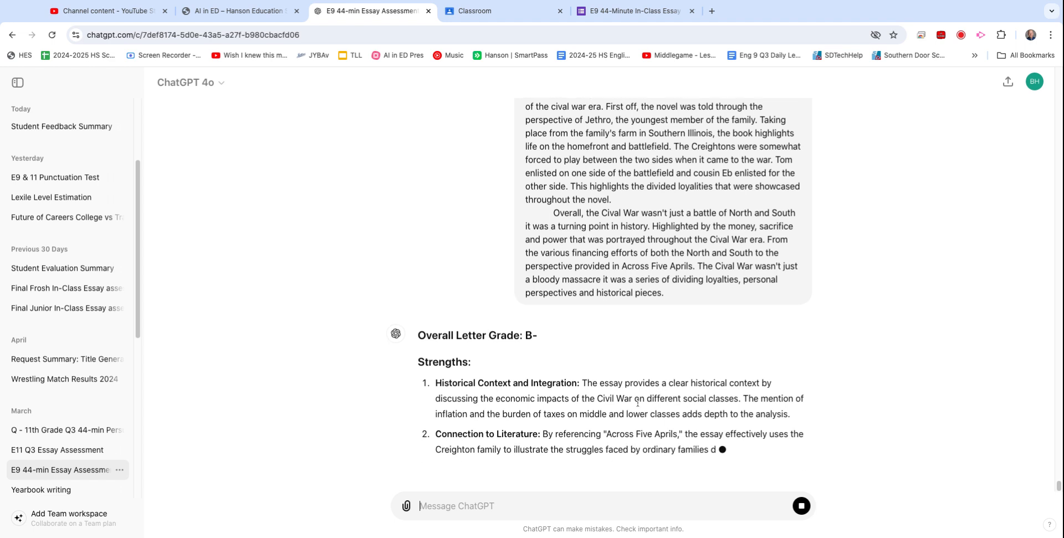
{"action": "left_click", "coordinate": [799, 504]}
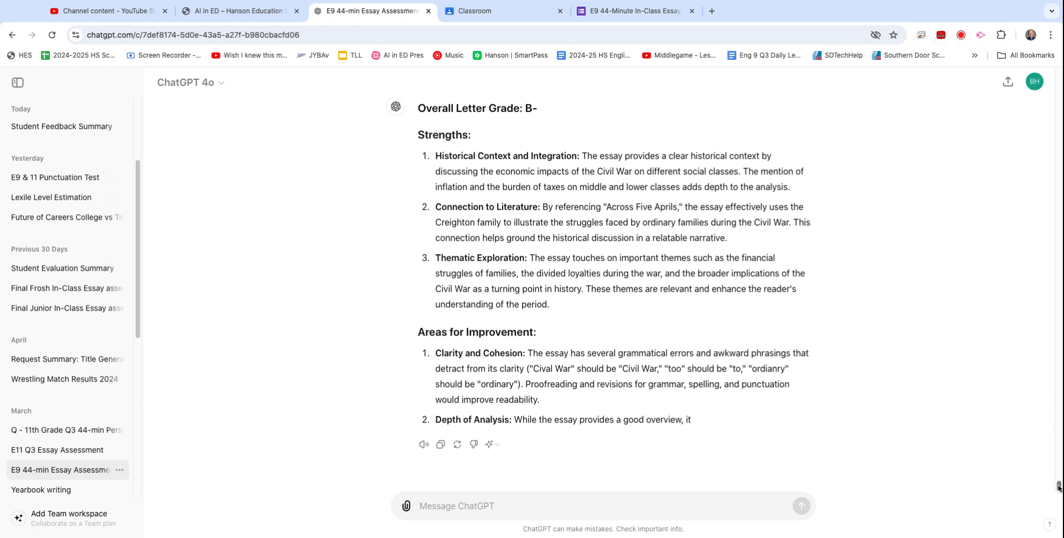
Review the E9 44-min Essay Assessment chat from its opening prompt through the first essay's grade, strengths and suggestions for improvement.
{"action": "scroll", "coordinate": [1060, 487], "scroll_direction": "up", "scroll_amount": 10}
{"action": "scroll", "coordinate": [1060, 488], "scroll_direction": "up", "scroll_amount": 20}
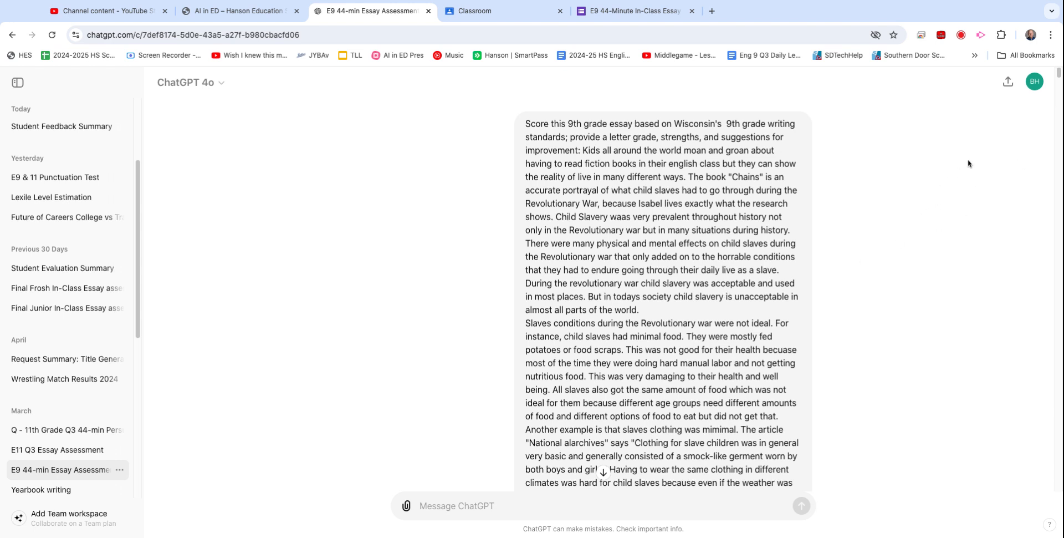
{"action": "scroll", "coordinate": [1058, 76], "scroll_direction": "down", "scroll_amount": 15}
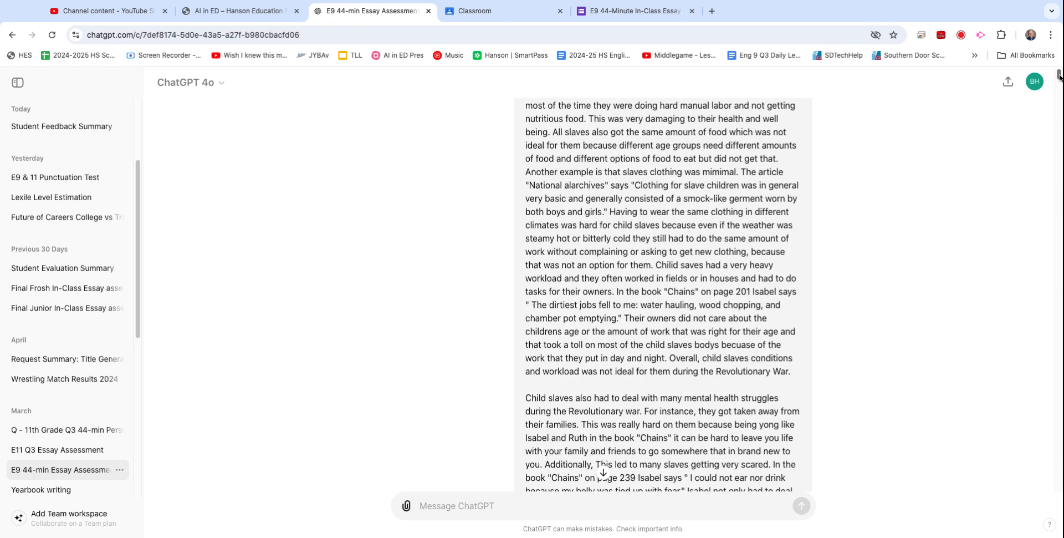
{"action": "scroll", "coordinate": [1058, 77], "scroll_direction": "down", "scroll_amount": 5}
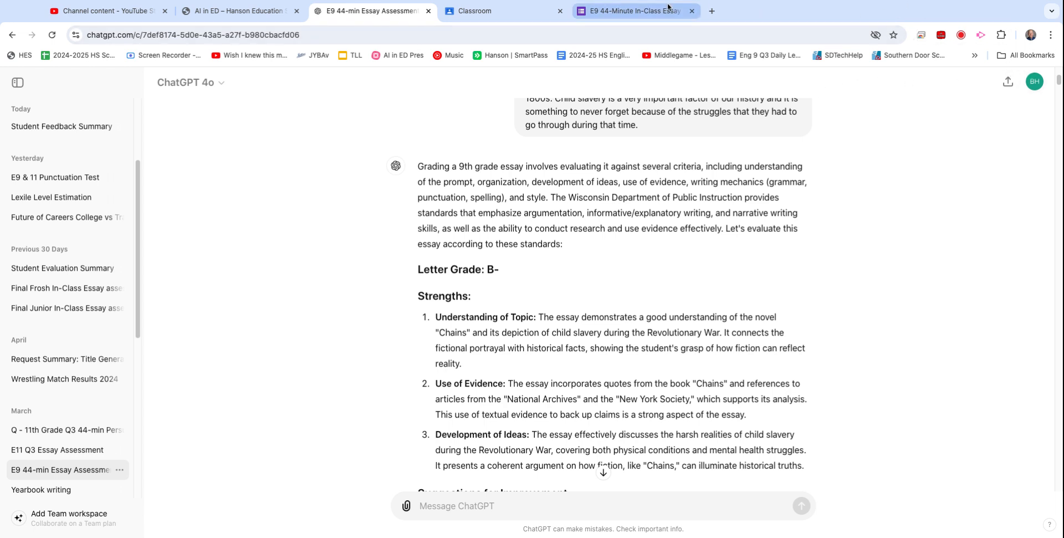
{"action": "scroll", "coordinate": [138, 172], "scroll_direction": "up", "scroll_amount": 5}
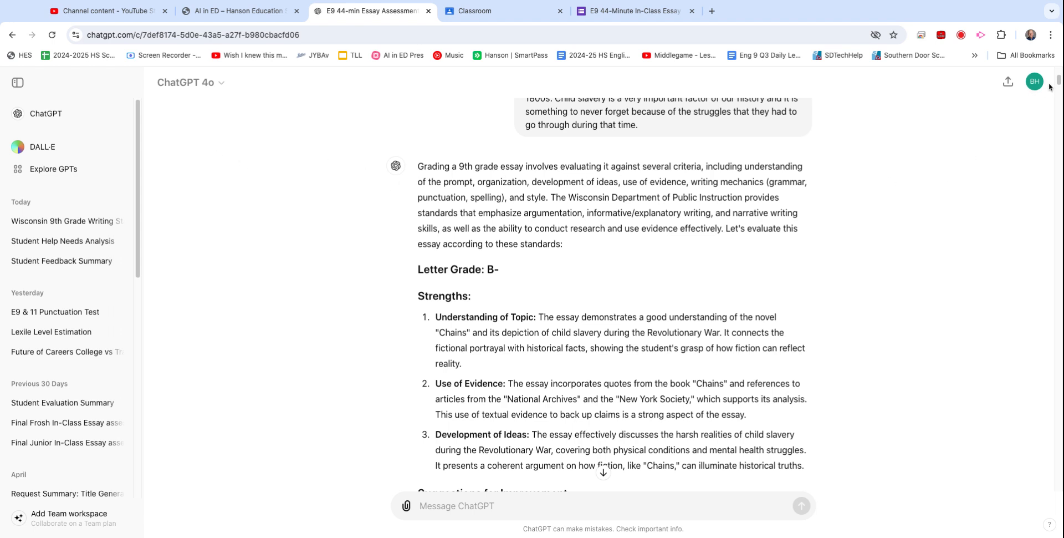
{"action": "scroll", "coordinate": [1059, 83], "scroll_direction": "down", "scroll_amount": 7}
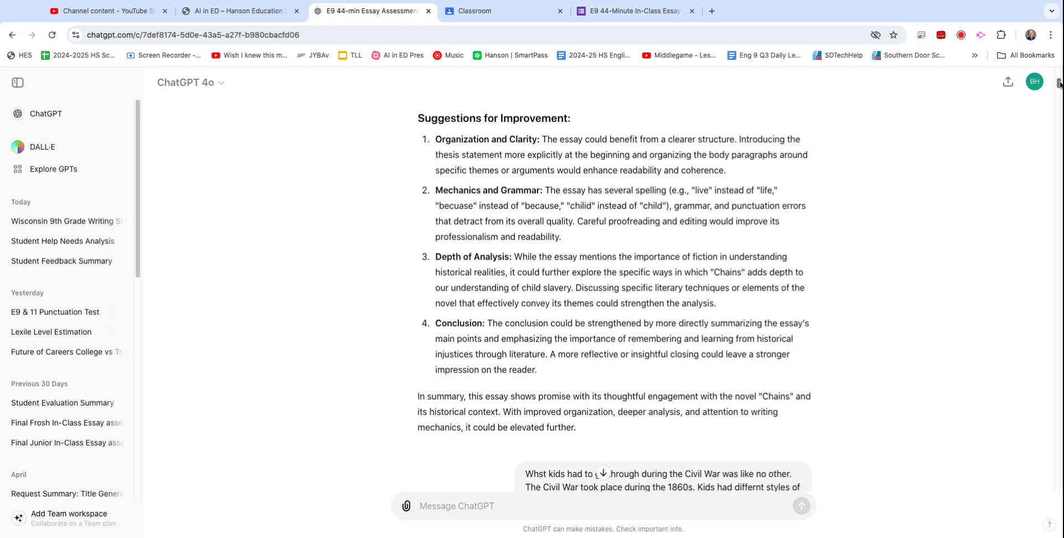
{"action": "scroll", "coordinate": [1059, 83], "scroll_direction": "down", "scroll_amount": 5}
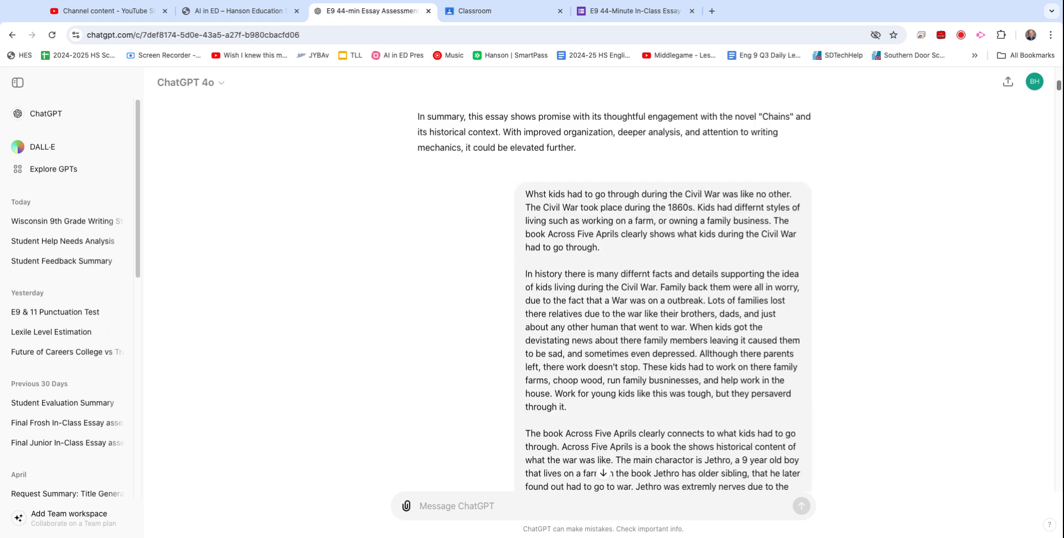
{"action": "scroll", "coordinate": [1059, 83], "scroll_direction": "up", "scroll_amount": 20}
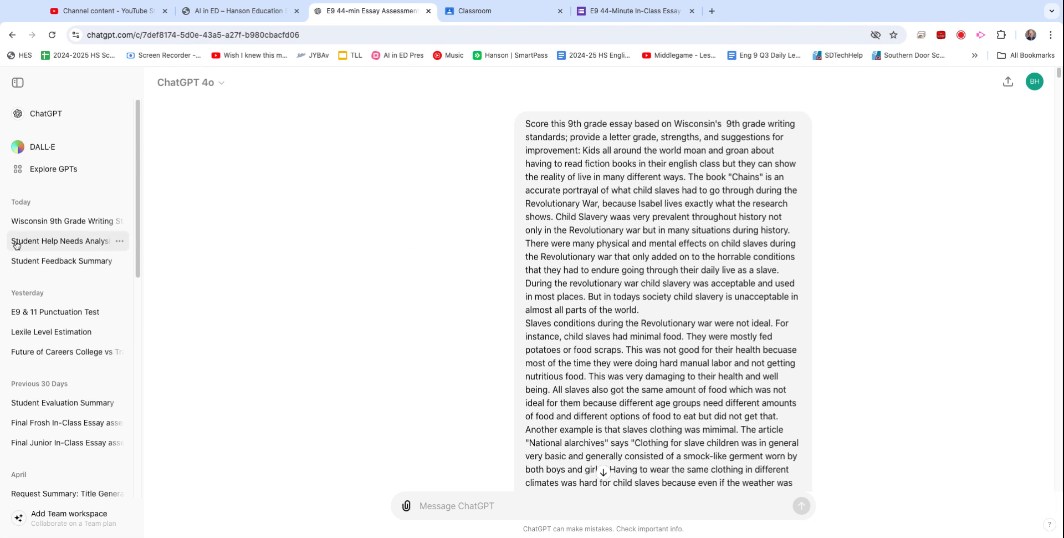
Reopen the Wisconsin 9th Grade Writing Standards chat, and return to the essay form to examine the first response's individual feedback.
{"action": "left_click", "coordinate": [55, 226]}
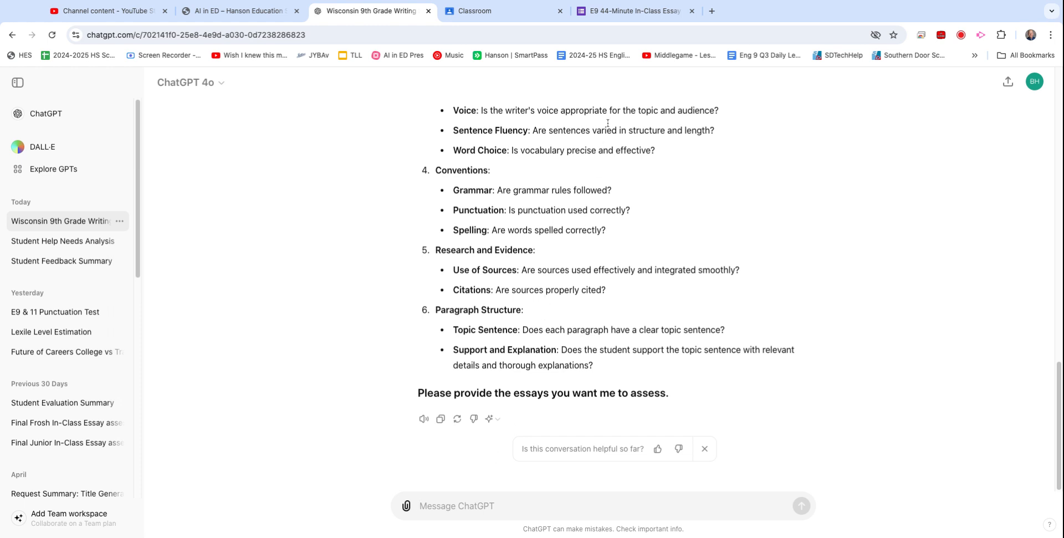
{"action": "left_click", "coordinate": [627, 12]}
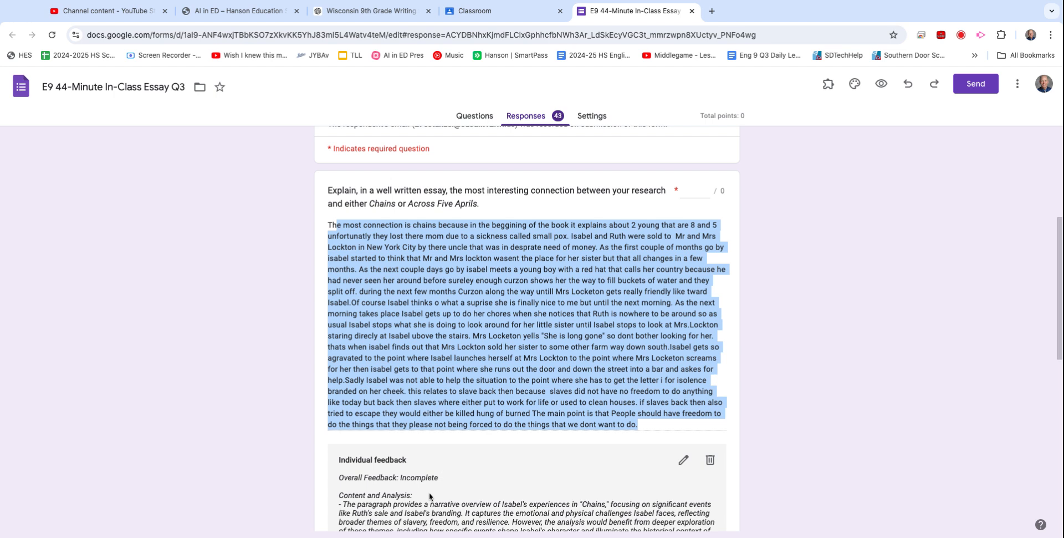
{"action": "scroll", "coordinate": [438, 485], "scroll_direction": "up", "scroll_amount": 3}
{"action": "scroll", "coordinate": [438, 485], "scroll_direction": "down", "scroll_amount": 3}
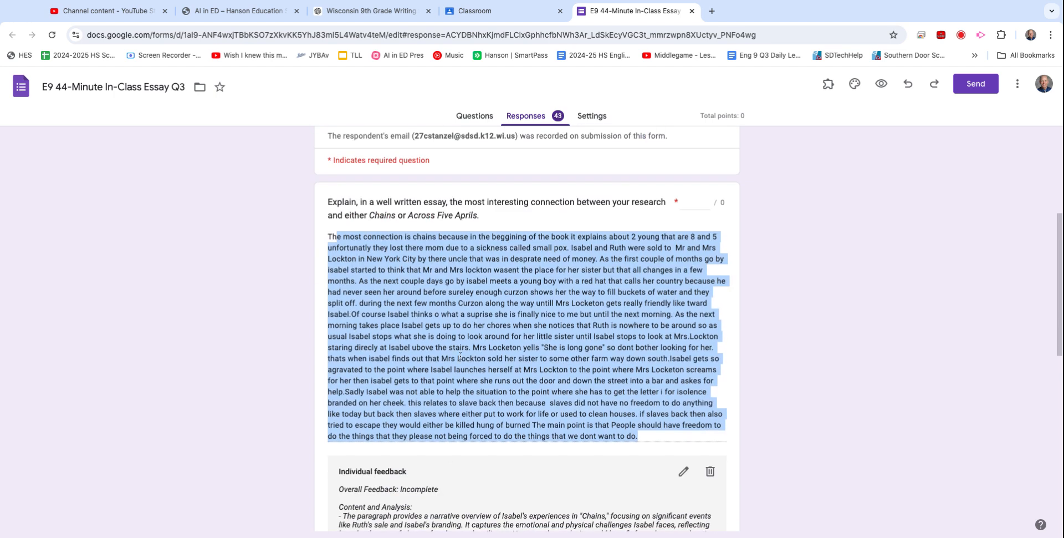
{"action": "scroll", "coordinate": [455, 487], "scroll_direction": "down", "scroll_amount": 4}
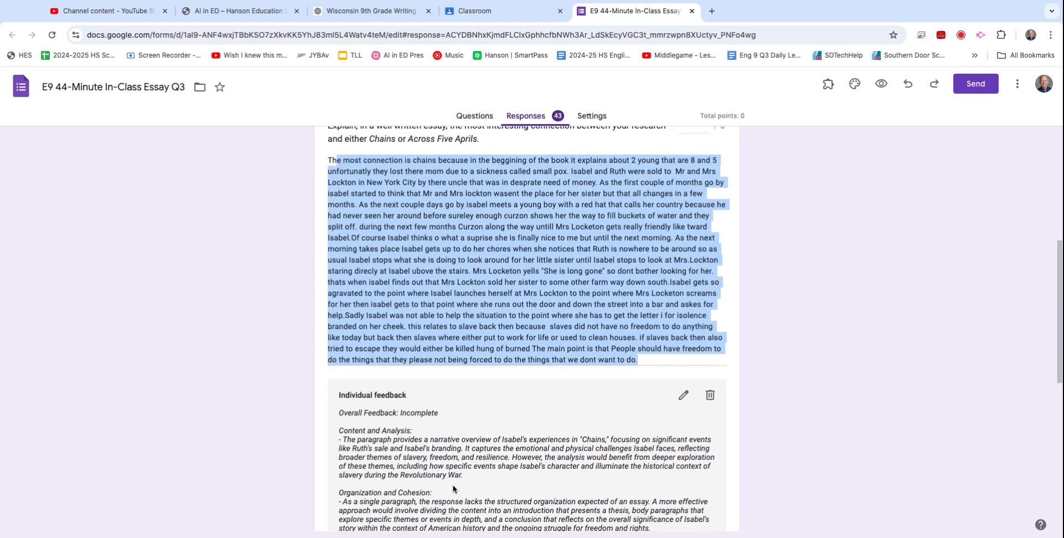
Read the rest of the first response's individual feedback, from organization and cohesion through the recommendations for improvement.
{"action": "scroll", "coordinate": [454, 489], "scroll_direction": "down", "scroll_amount": 5}
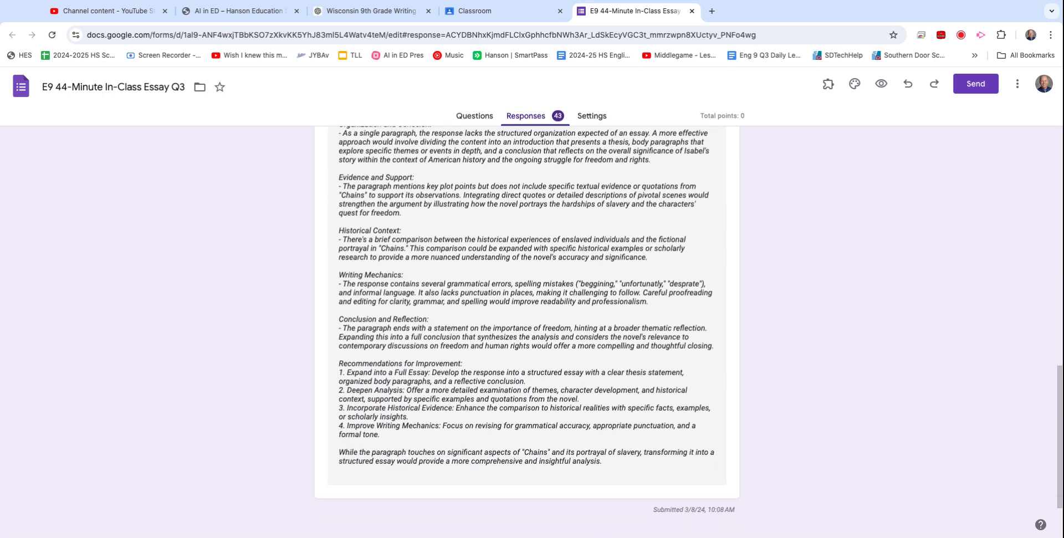
{"action": "scroll", "coordinate": [458, 473], "scroll_direction": "up", "scroll_amount": 15}
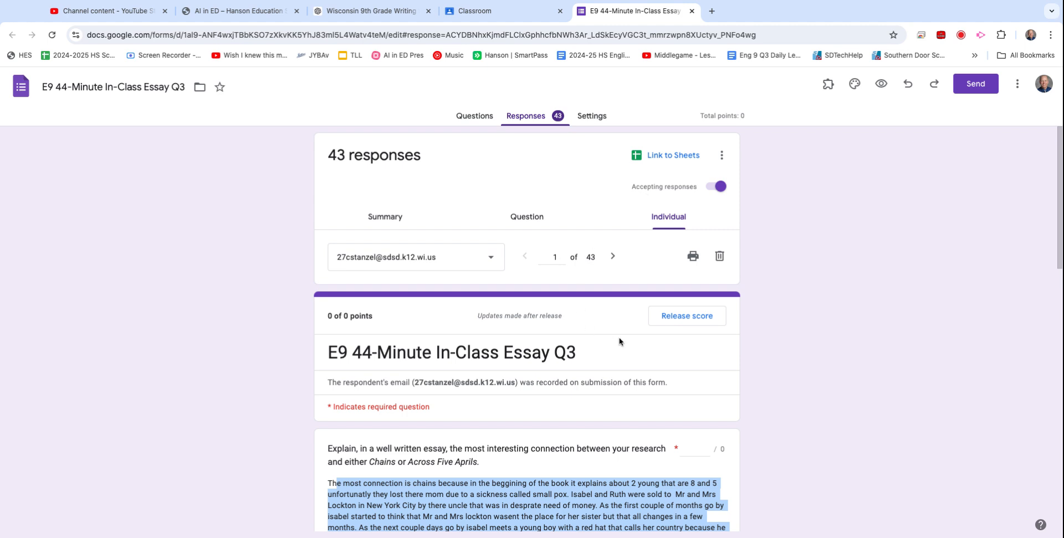
{"action": "scroll", "coordinate": [574, 496], "scroll_direction": "down", "scroll_amount": 20}
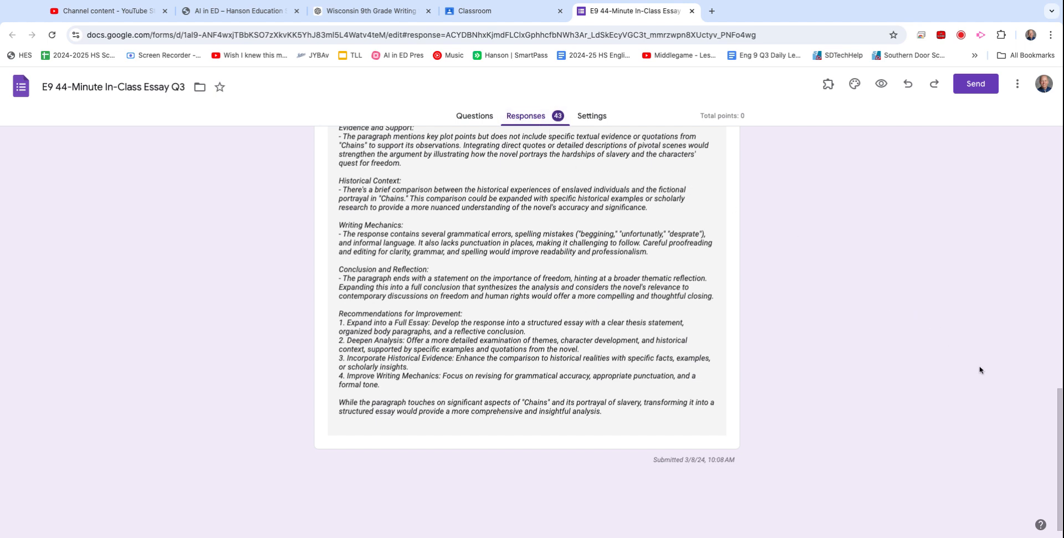
Link the form's responses to a new spreadsheet, and close the resulting sheet to return to the form.
{"action": "left_click_drag", "start_coordinate": [1060, 413], "coordinate": [879, 168]}
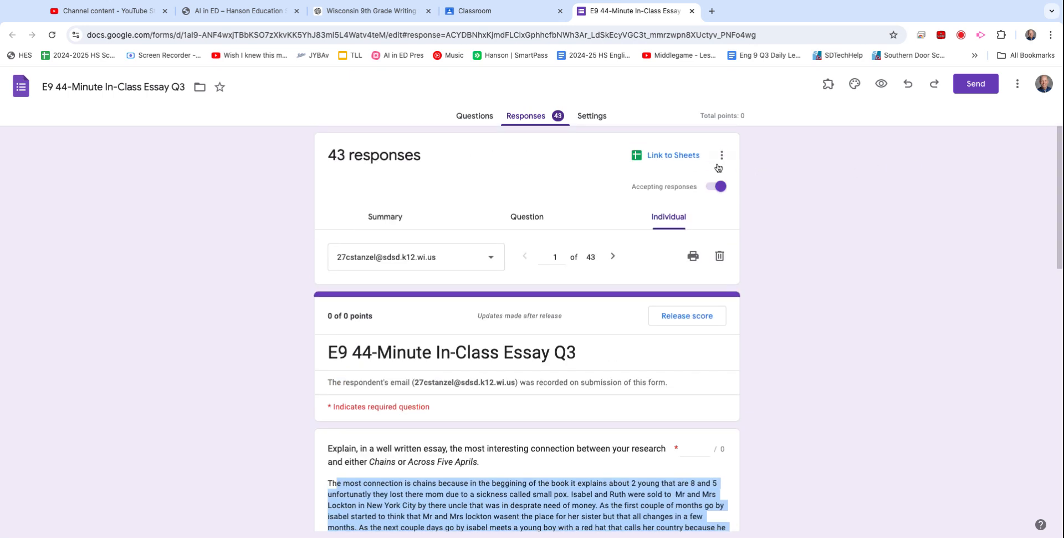
{"action": "left_click", "coordinate": [686, 158]}
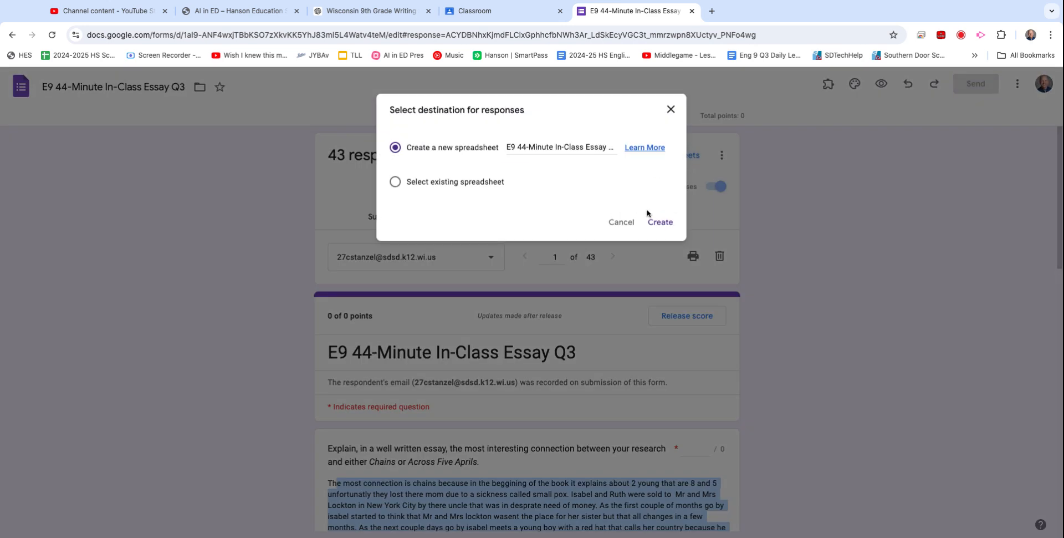
{"action": "left_click", "coordinate": [658, 222]}
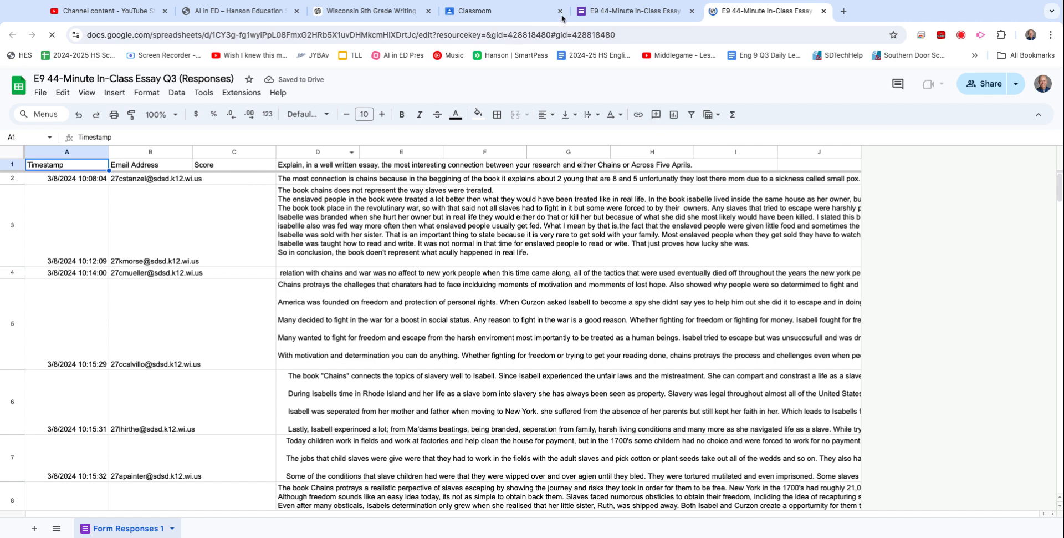
{"action": "left_click", "coordinate": [823, 11]}
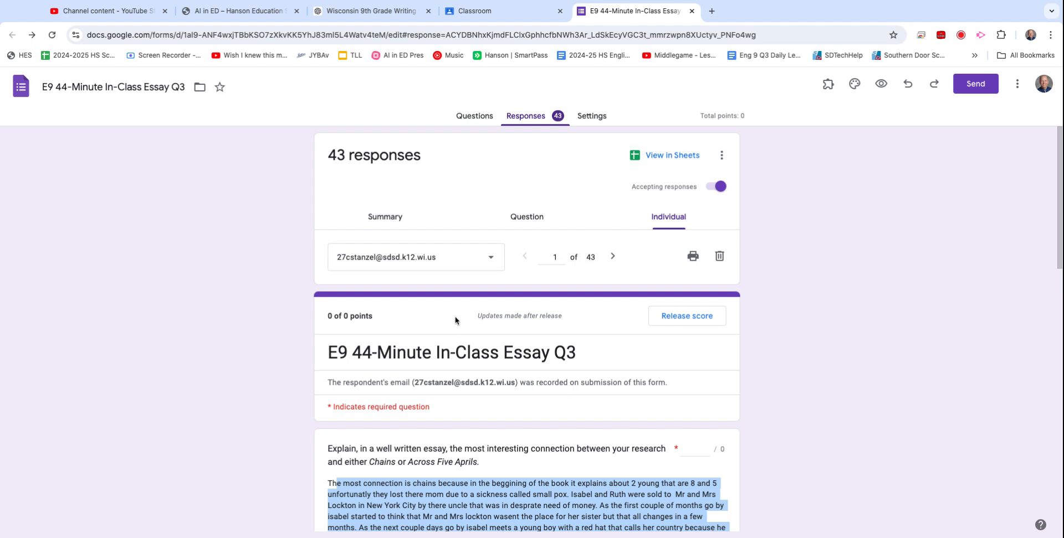